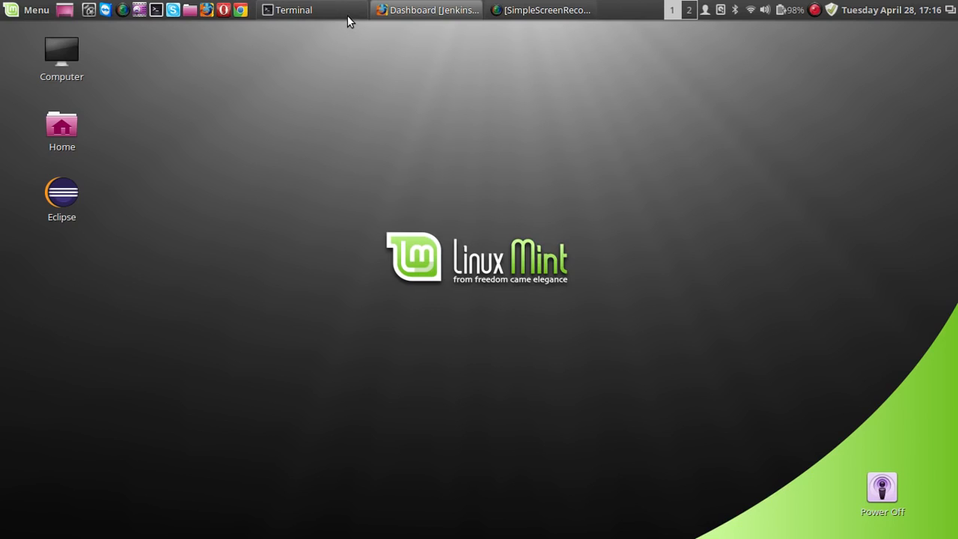
Step: Switch to Jenkins in Firefox and open the list of available plugins in the plugin management page
click(380, 10)
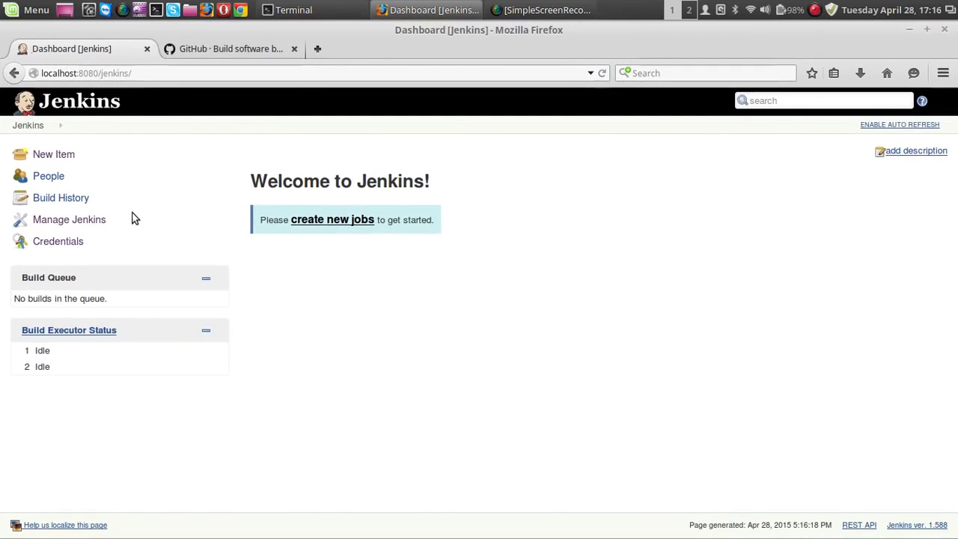
click(85, 226)
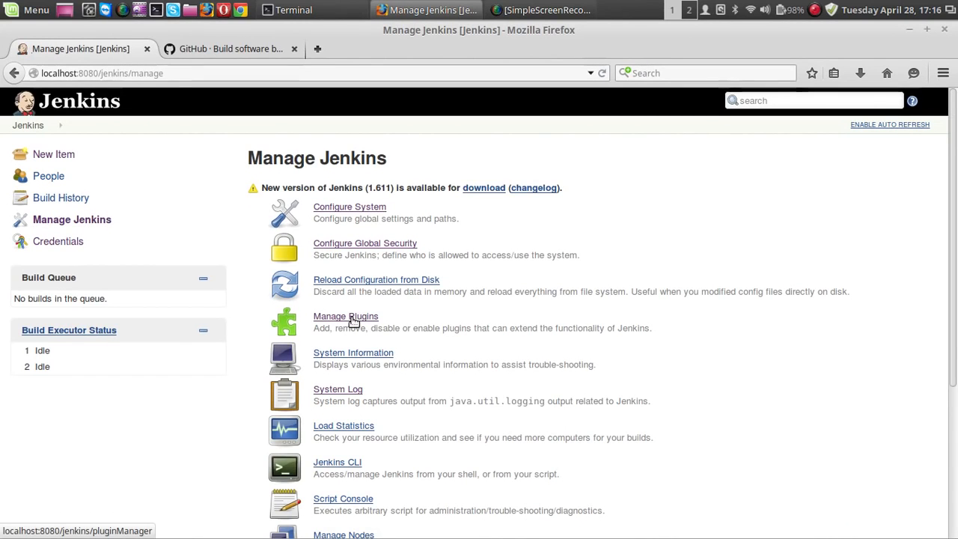
click(353, 320)
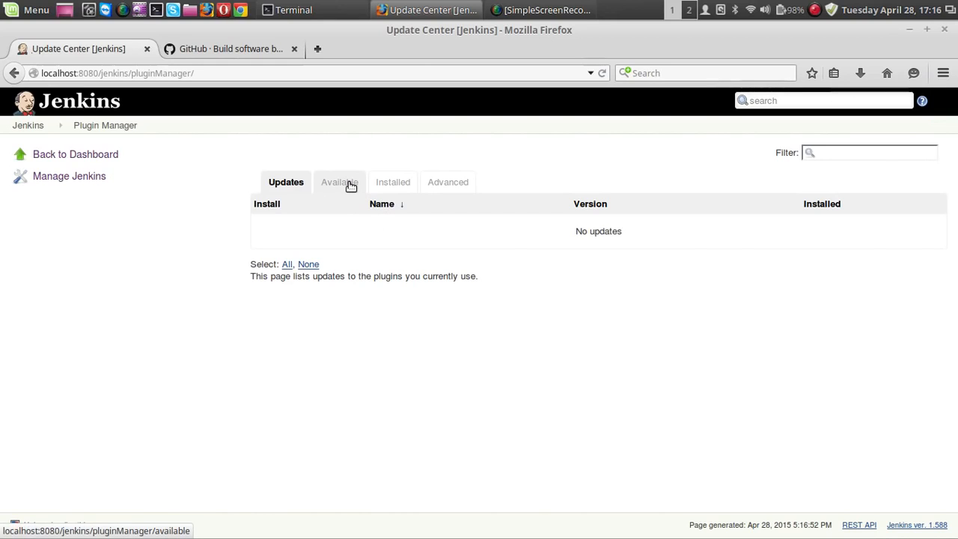
click(351, 186)
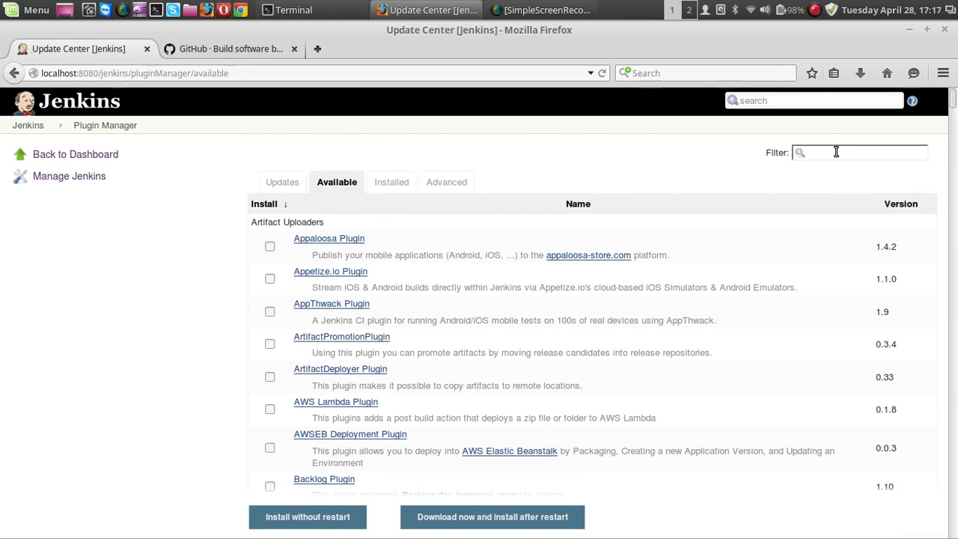
Step: Filter the available plugins by "git pl" and install Git Plugin without a restart
text(gi)
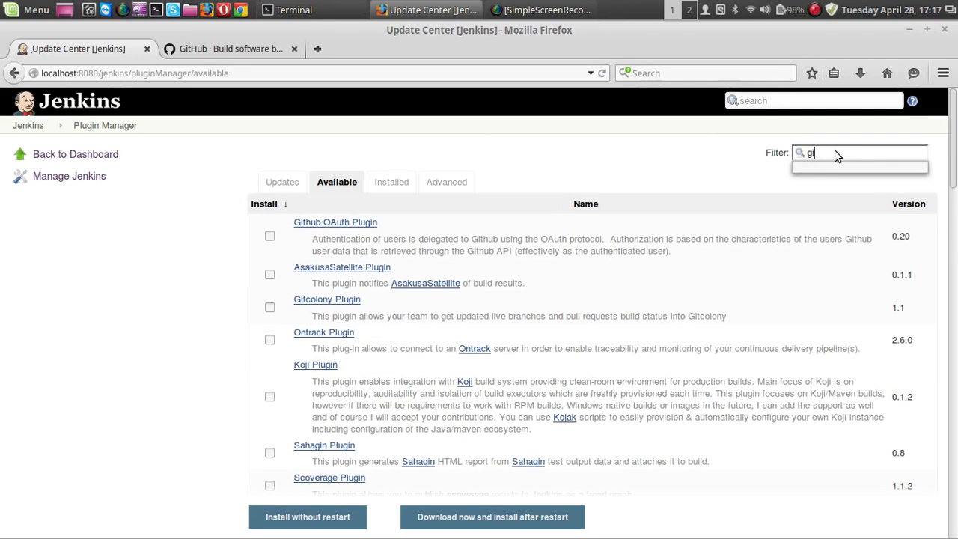
text(t )
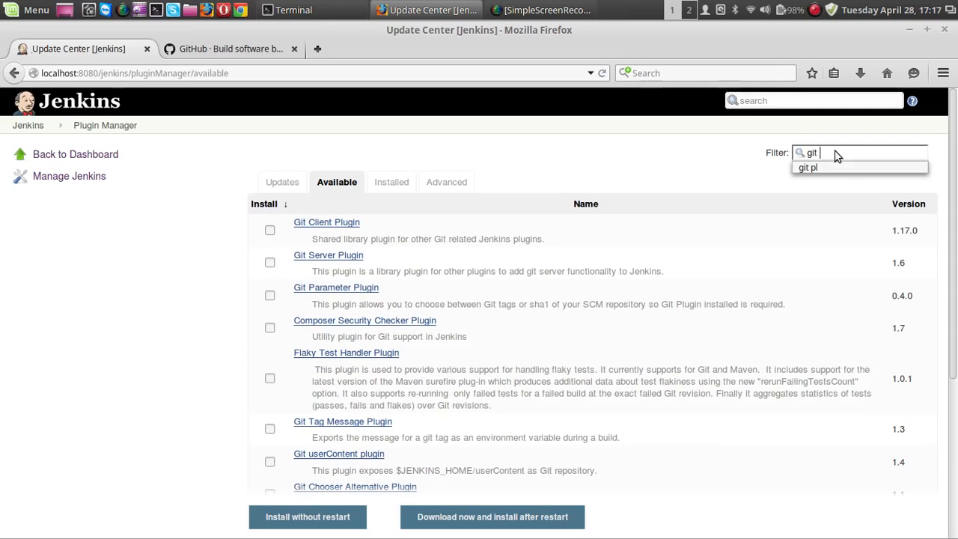
text(pl)
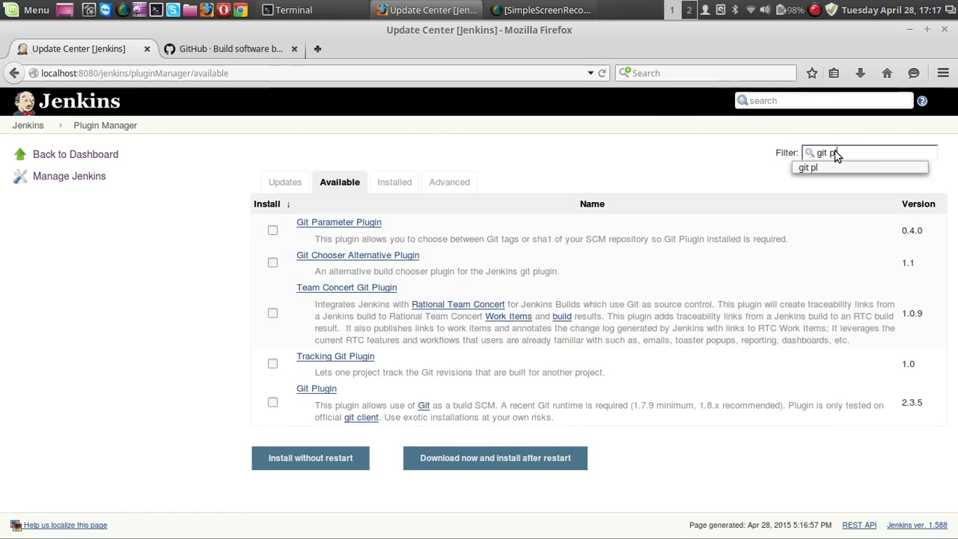
click(272, 403)
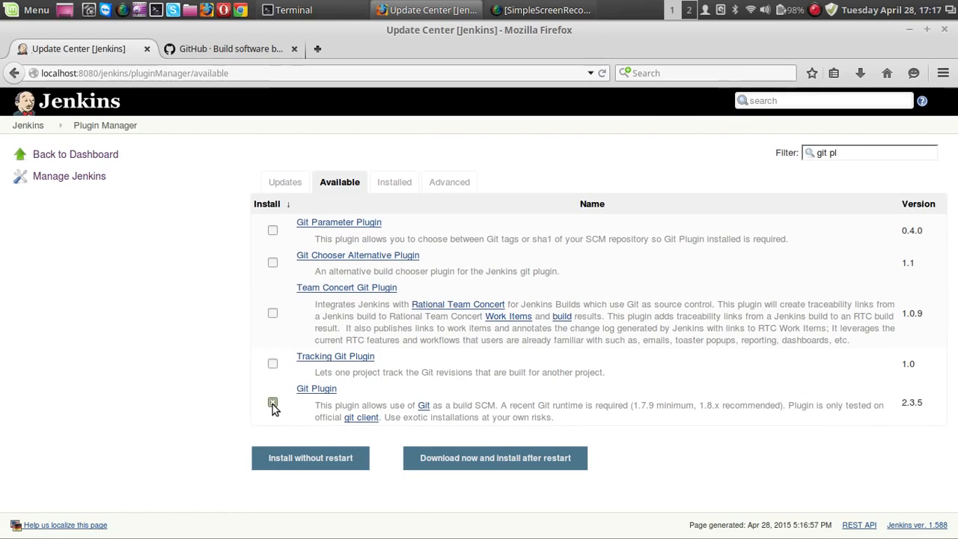
click(295, 467)
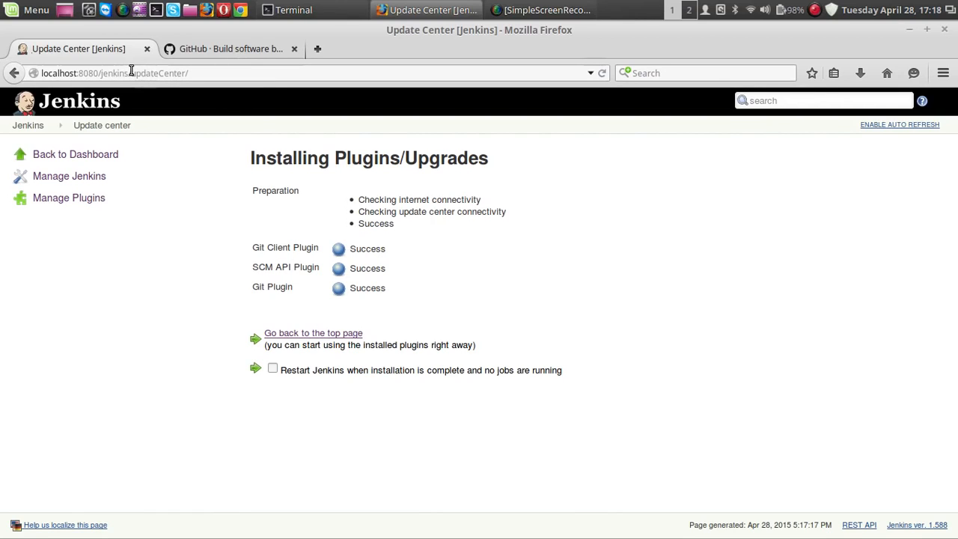
Step: Restart Jenkins through the address localhost:8080/jenkins/restart and confirm the restart
drag(131, 73, 228, 73)
key(BackSpace)
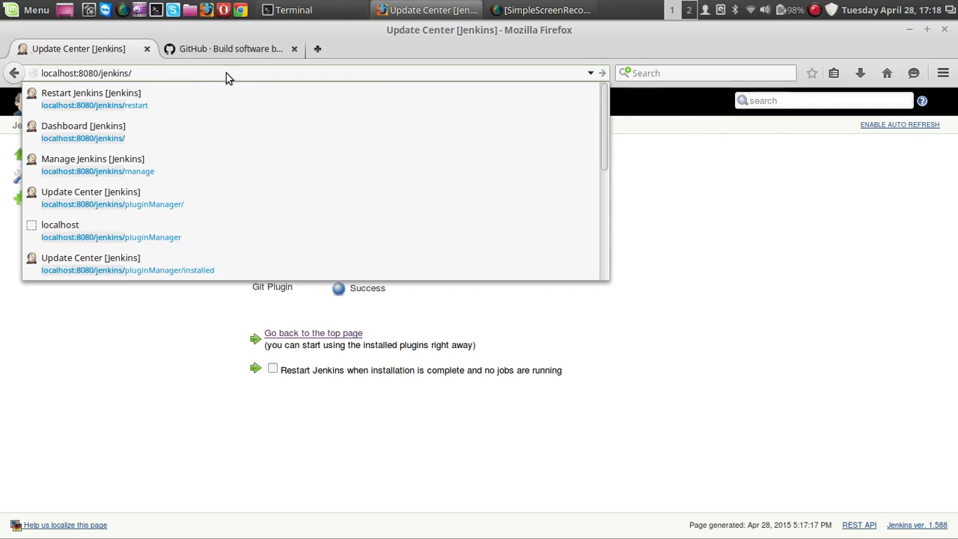
text(restart)
key(End)
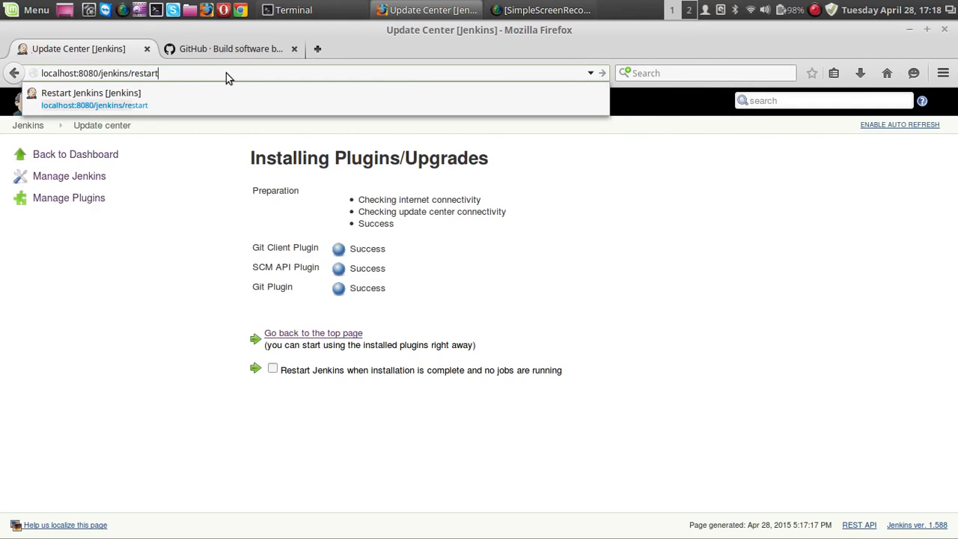
key(Return)
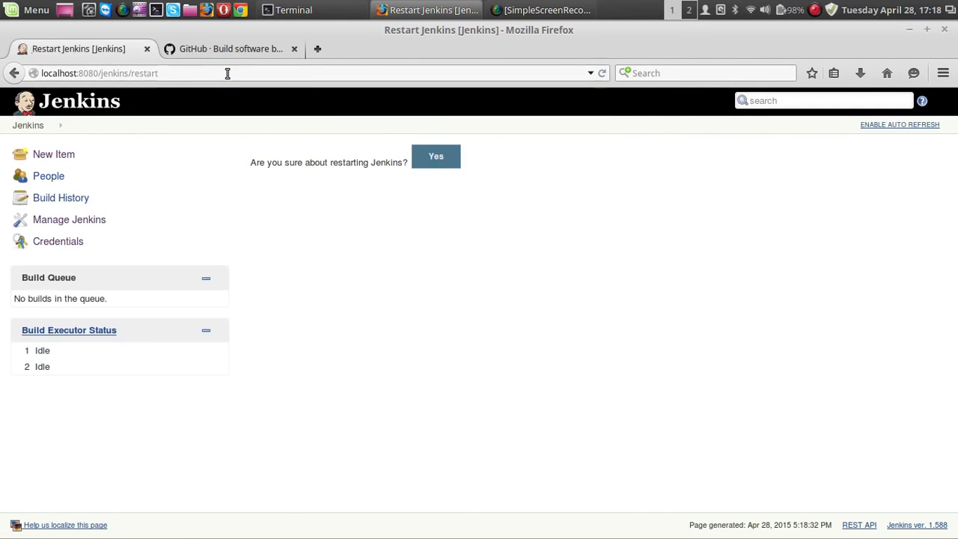
click(426, 163)
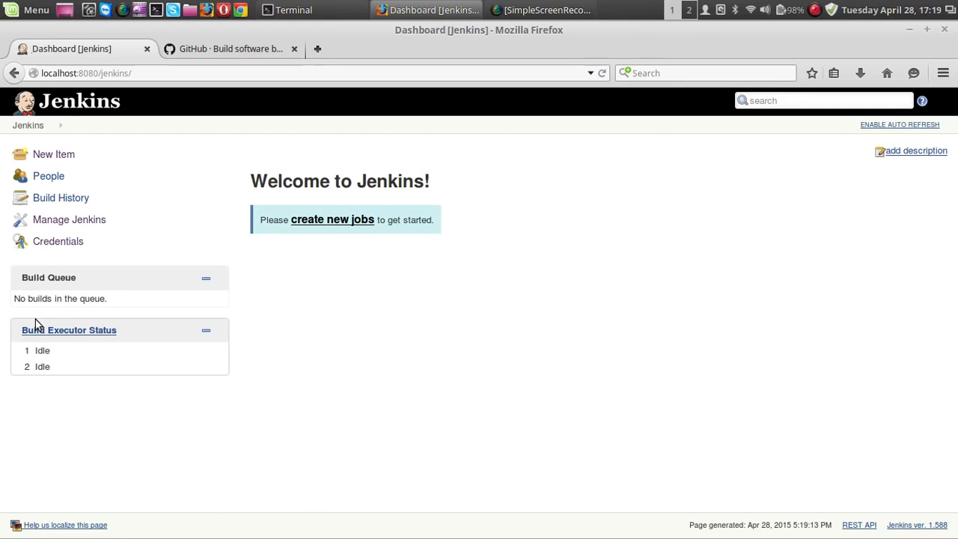
Step: Create a new freestyle project named Git_Demo
click(54, 157)
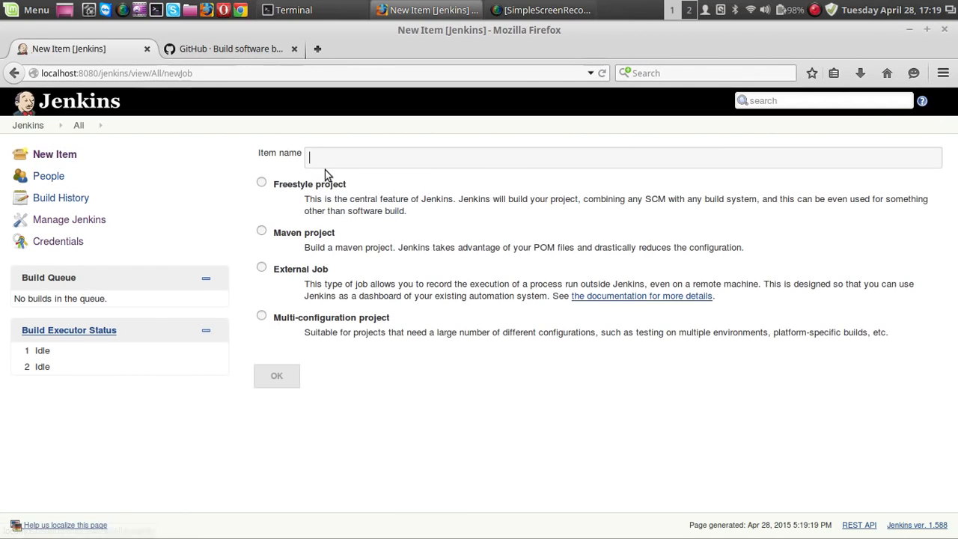
click(325, 162)
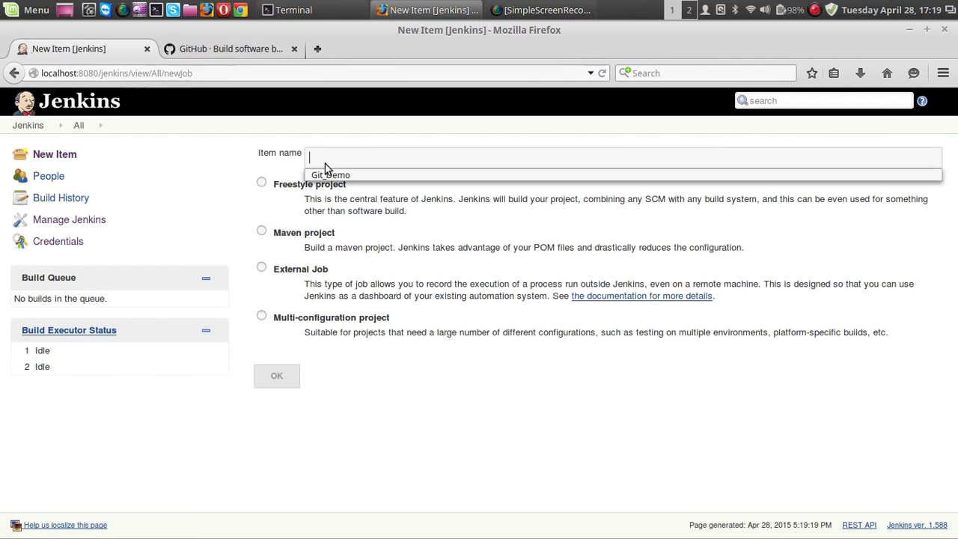
click(329, 174)
drag(360, 157, 282, 163)
click(365, 156)
drag(363, 157, 292, 156)
click(314, 162)
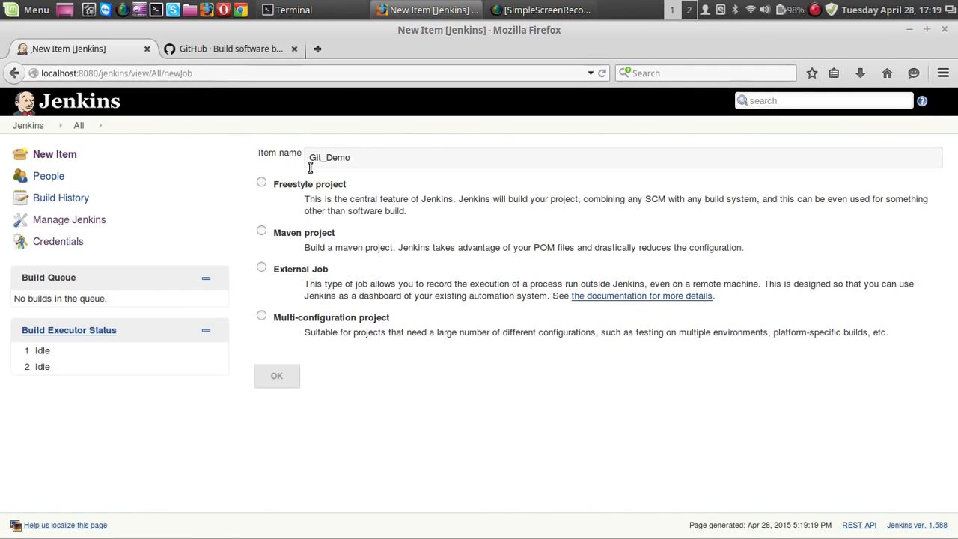
click(261, 183)
click(278, 380)
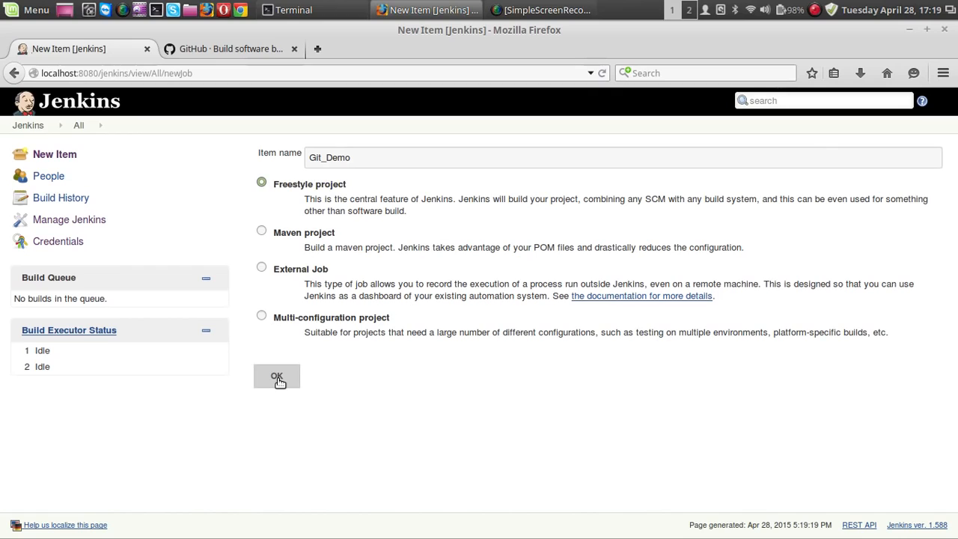
click(277, 376)
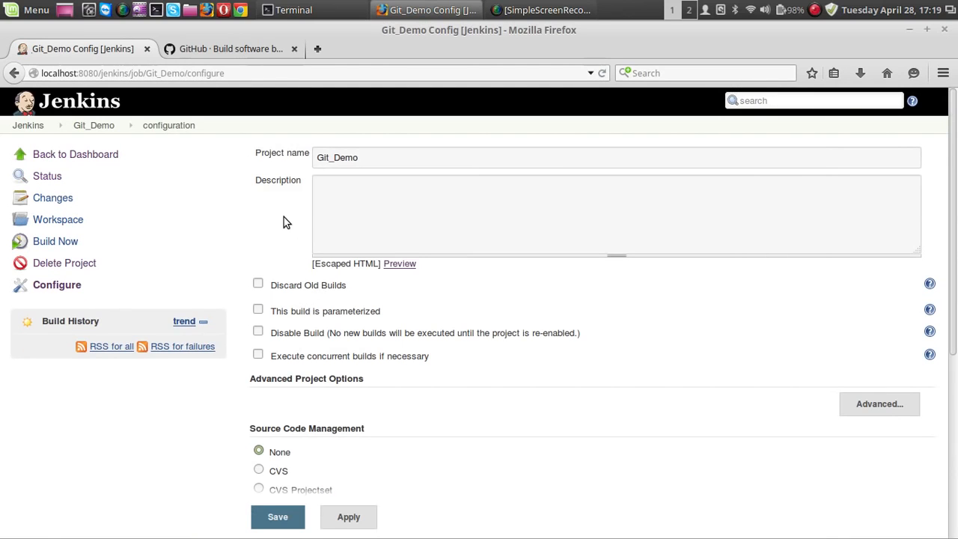
Step: Set the Git_Demo project's source code management to Git
scroll(283, 217, down, 5)
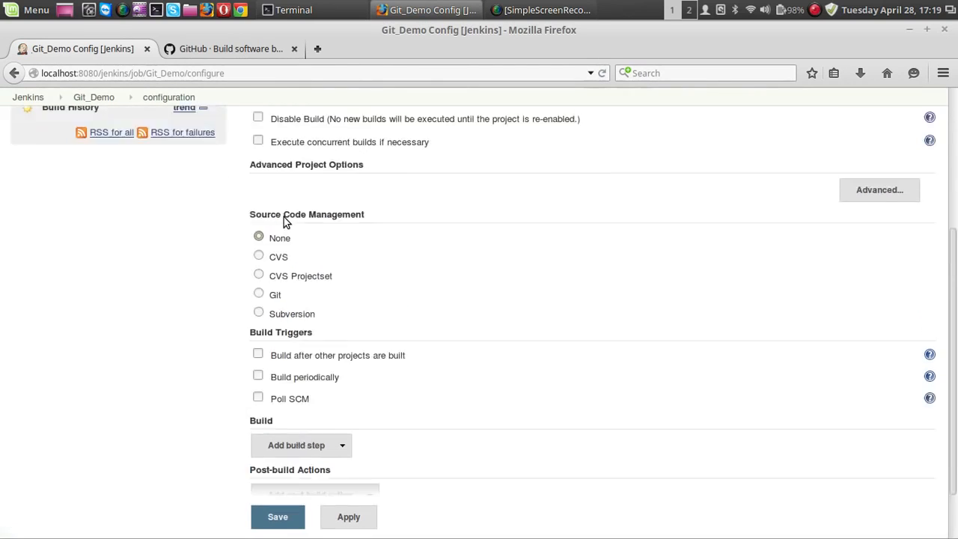
scroll(284, 217, up, 5)
scroll(283, 217, down, 6)
scroll(283, 217, up, 3)
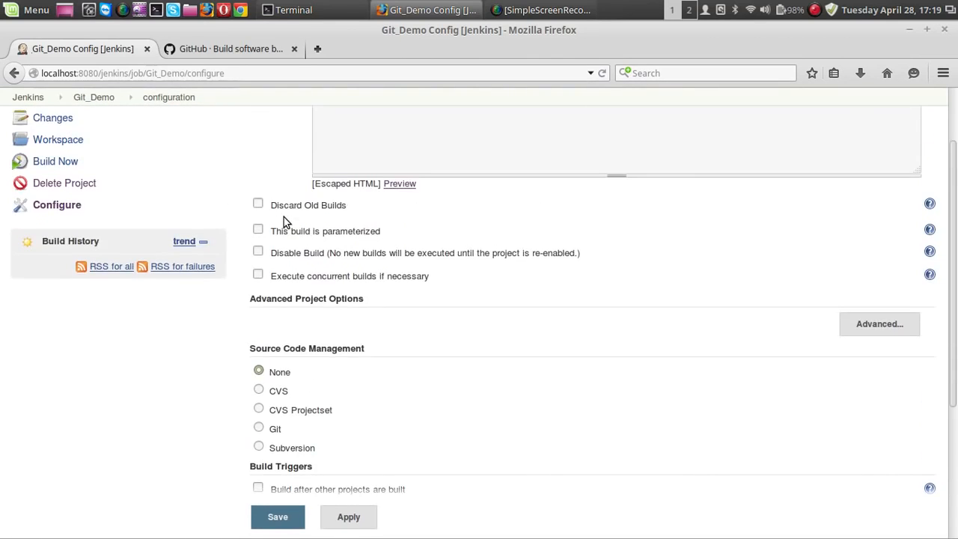
scroll(283, 217, down, 5)
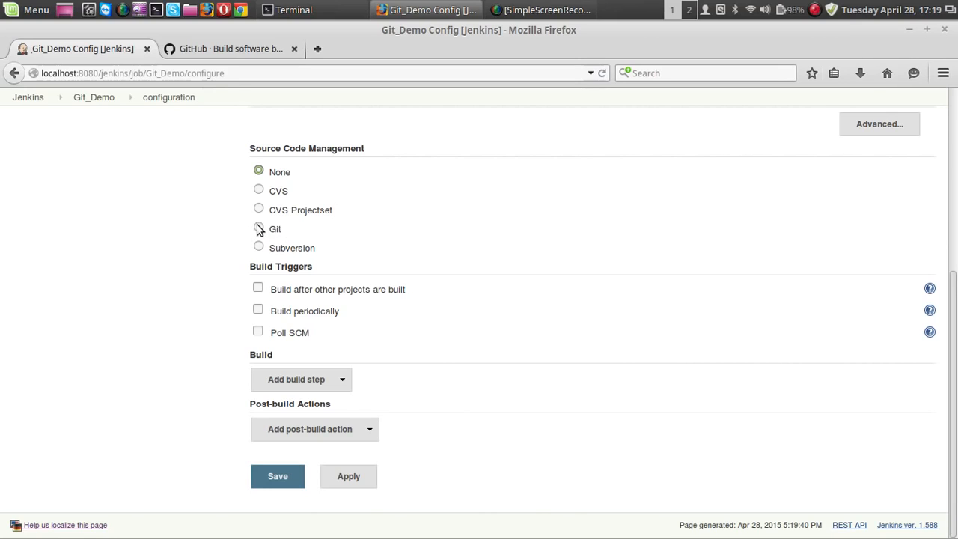
click(259, 229)
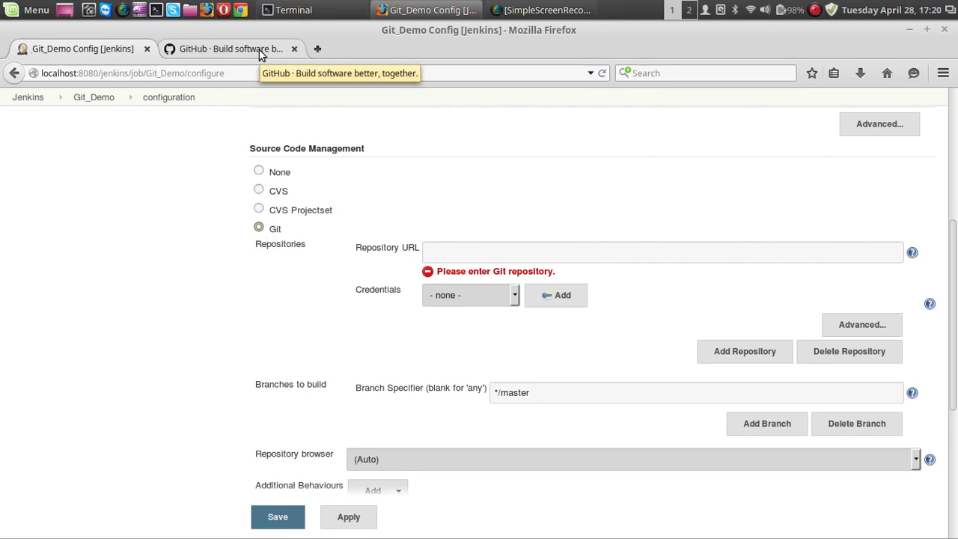
click(475, 252)
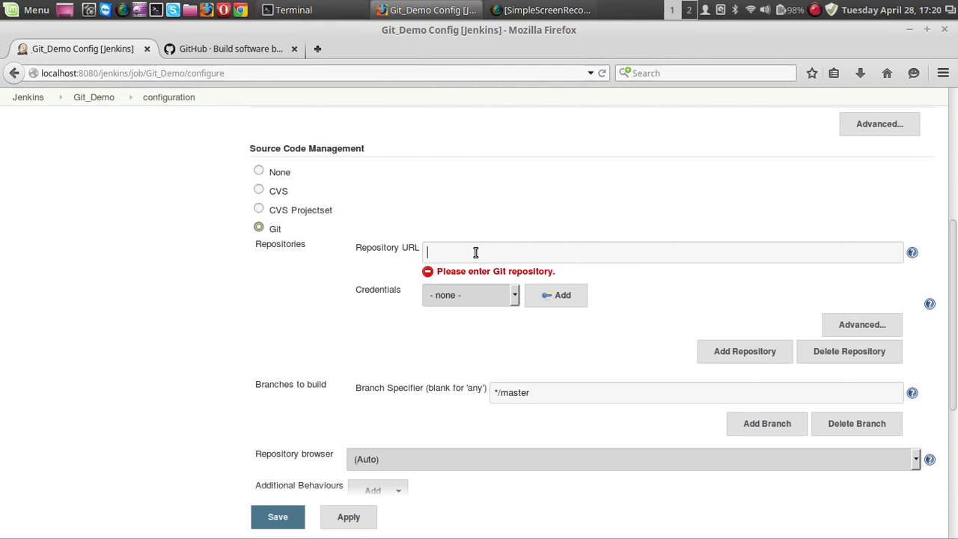
Step: Sign in to GitHub with the account username and password, and dismiss the offer to remember the password
click(268, 54)
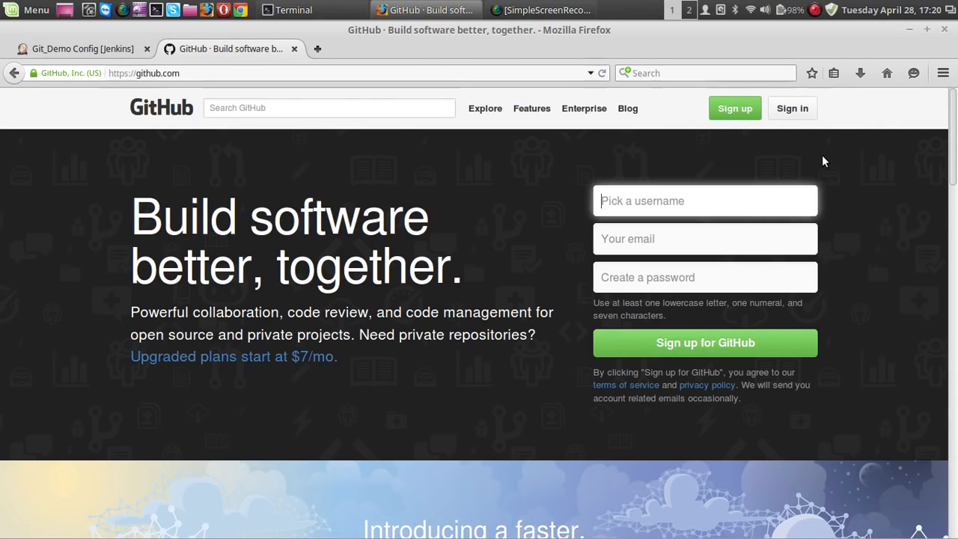
click(802, 110)
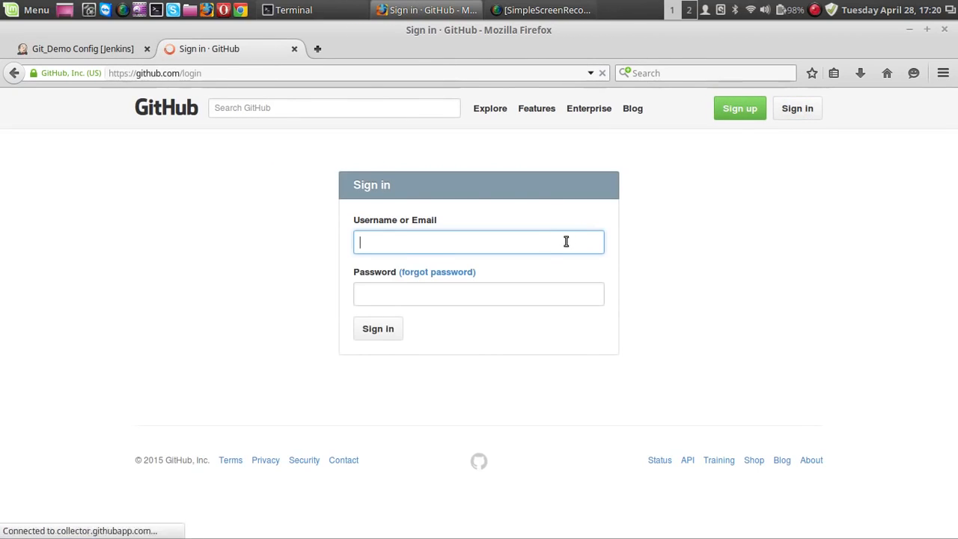
click(550, 243)
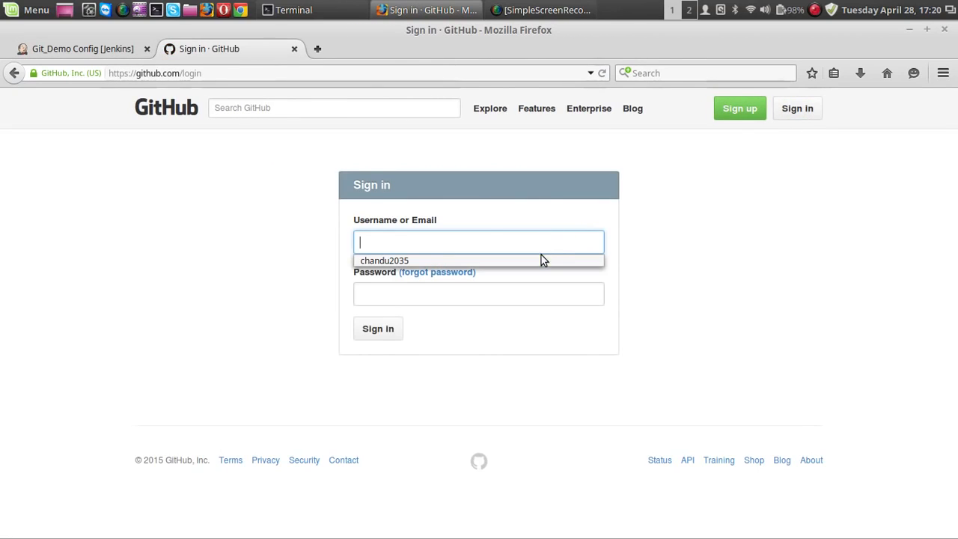
click(538, 258)
click(504, 290)
text(*)
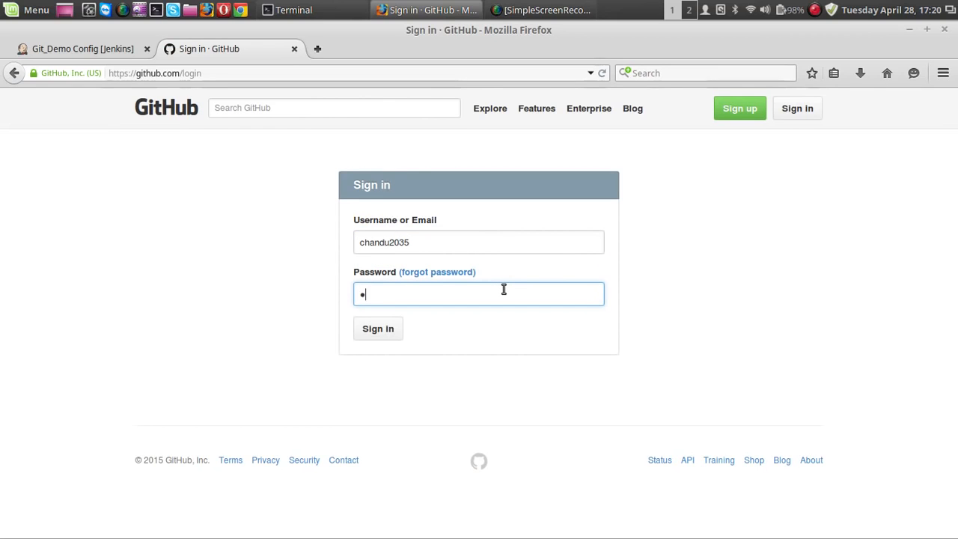
text(*******)
key(Return)
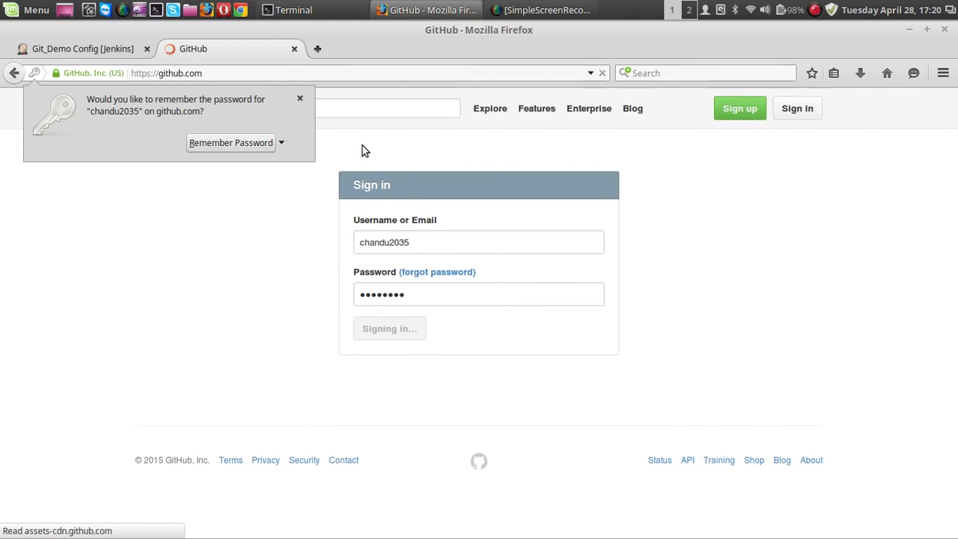
click(301, 99)
Step: Open the helloworld repository on GitHub and copy its HTTPS clone URL
scroll(859, 187, down, 5)
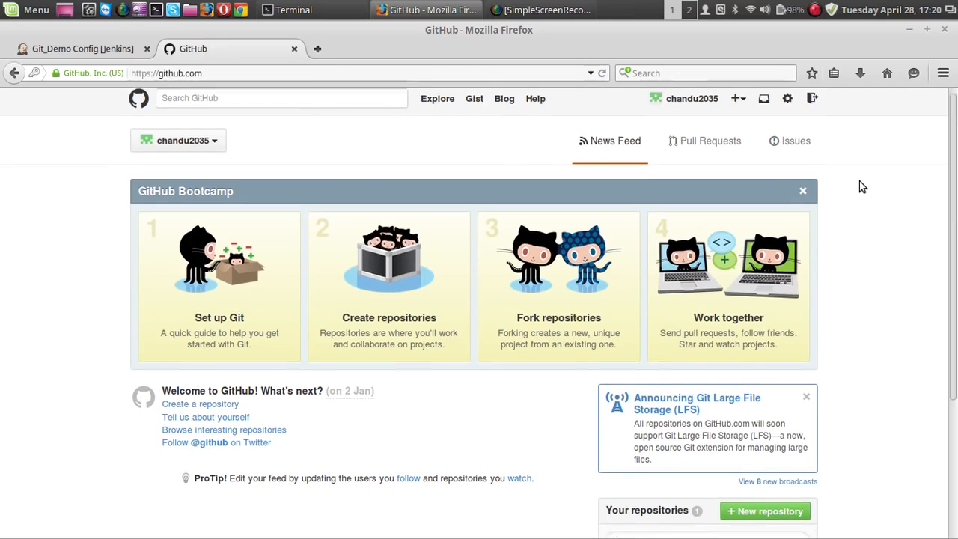
click(642, 404)
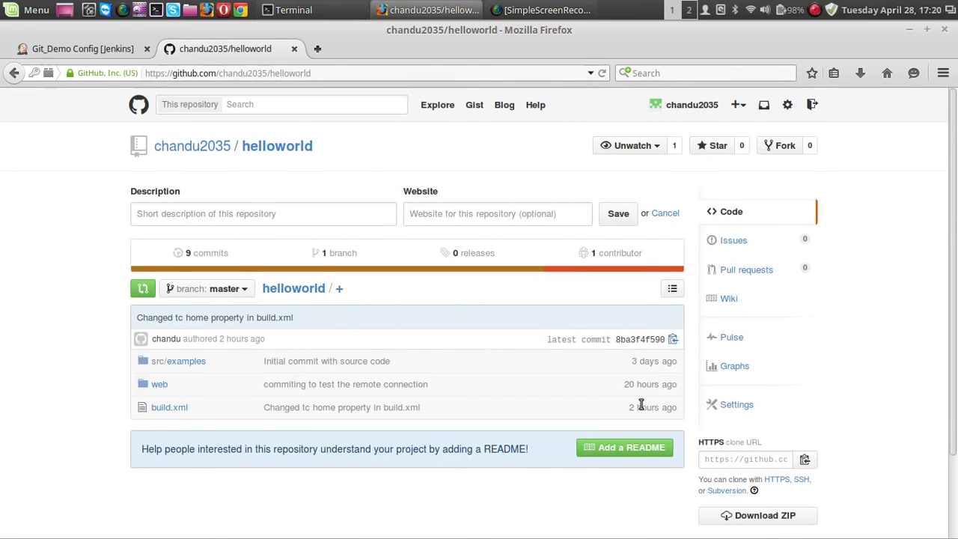
scroll(859, 363, down, 3)
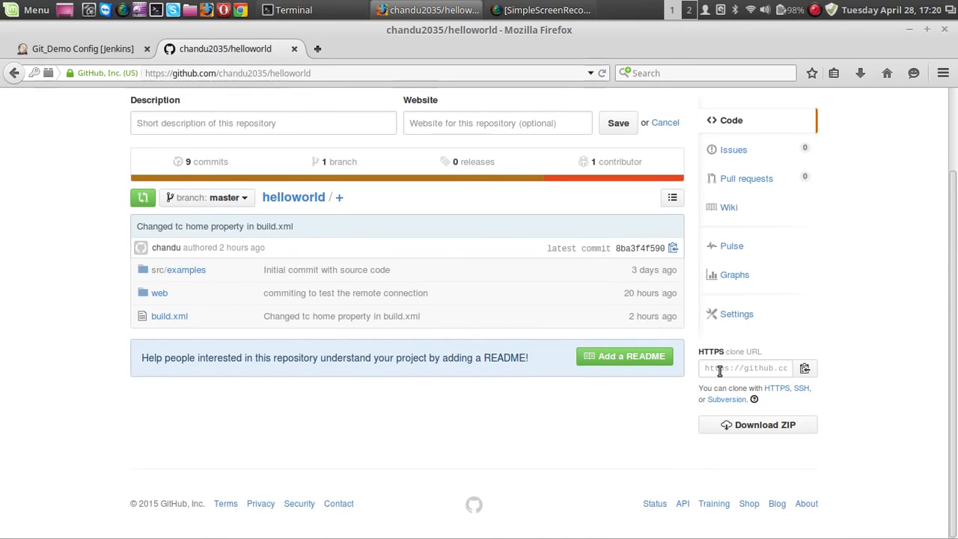
click(786, 390)
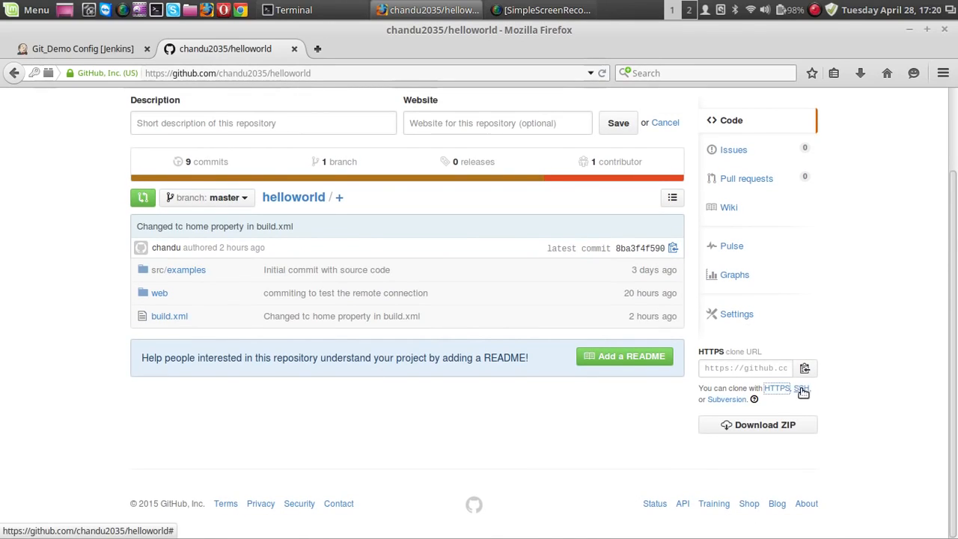
click(801, 390)
click(777, 390)
click(762, 369)
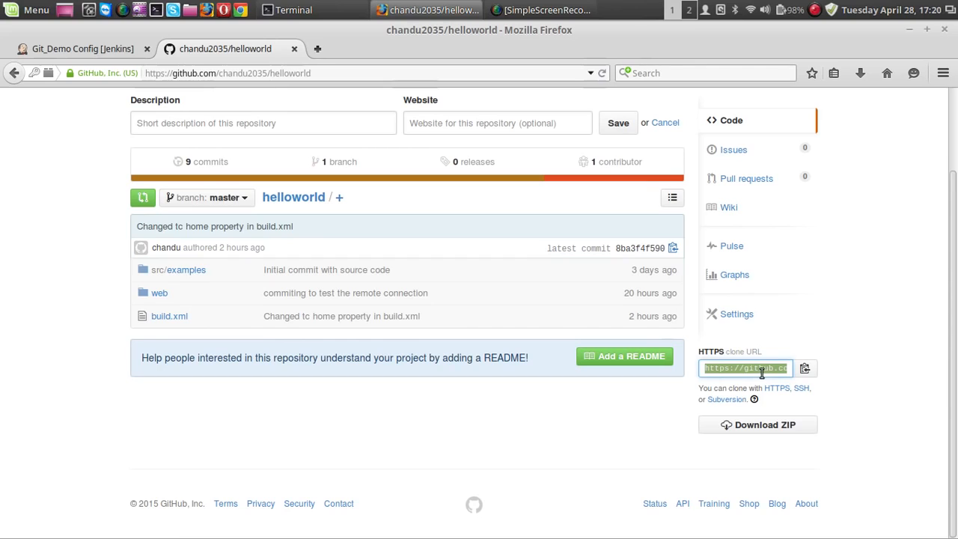
right_click(762, 368)
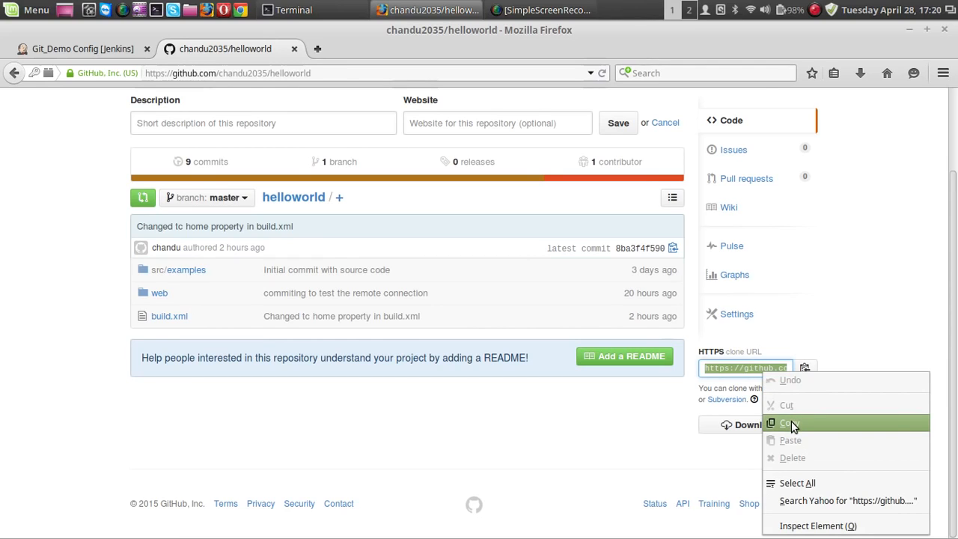
click(791, 424)
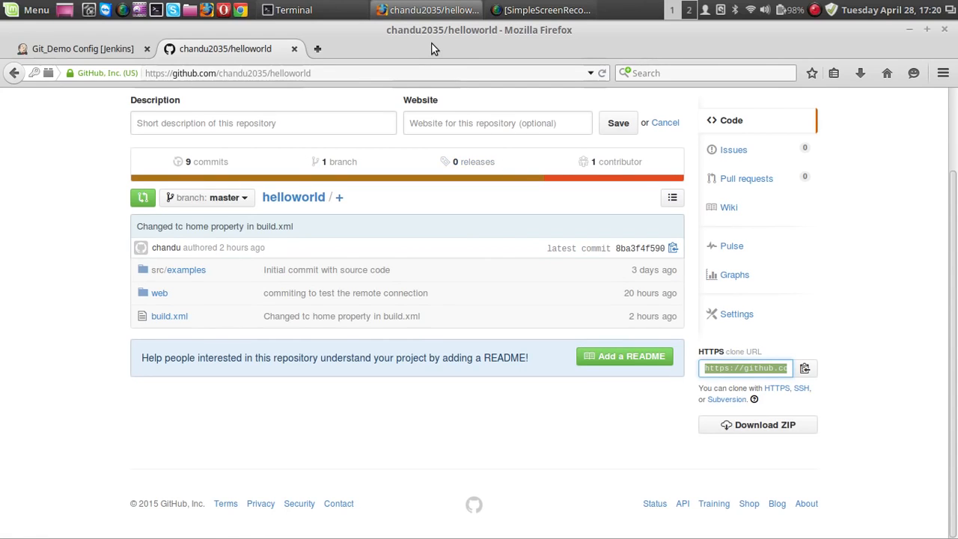
Step: Paste the copied helloworld HTTPS clone URL as the Git repository URL in the Git_Demo project configuration in Jenkins
scroll(2, 124, up, 2)
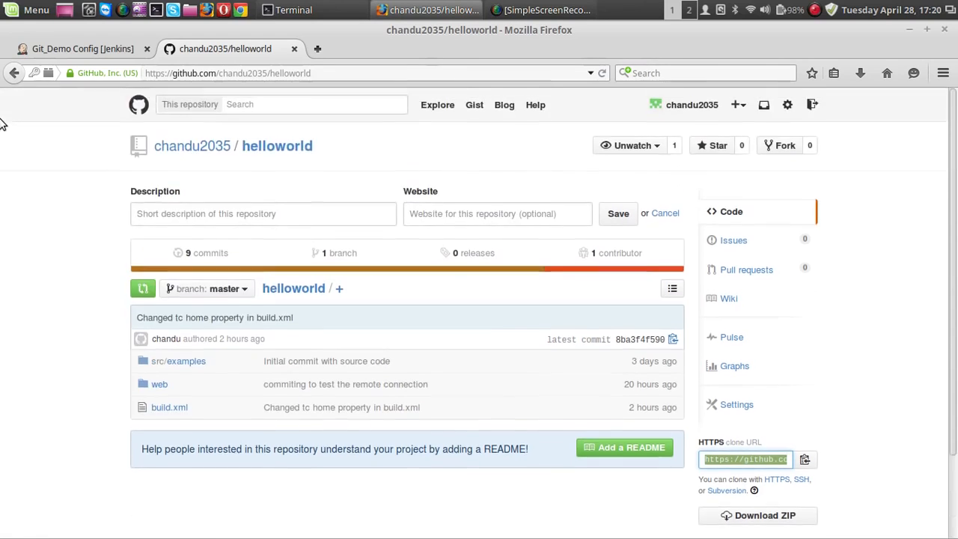
click(115, 53)
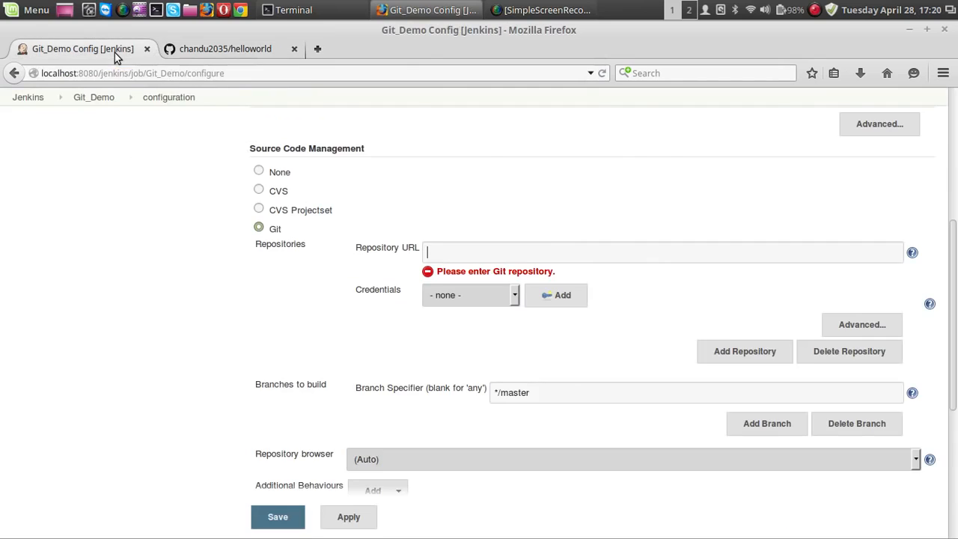
click(462, 247)
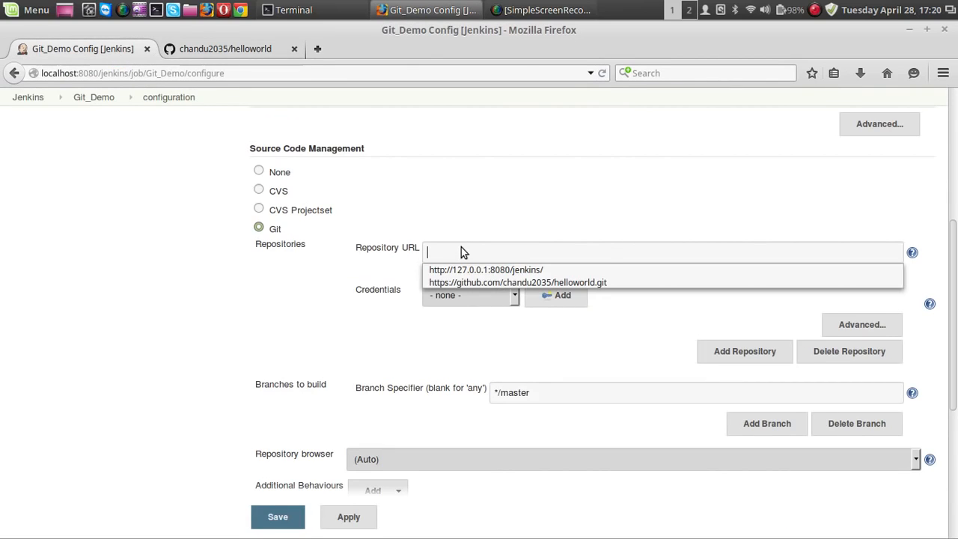
key(ctrl+v)
click(566, 207)
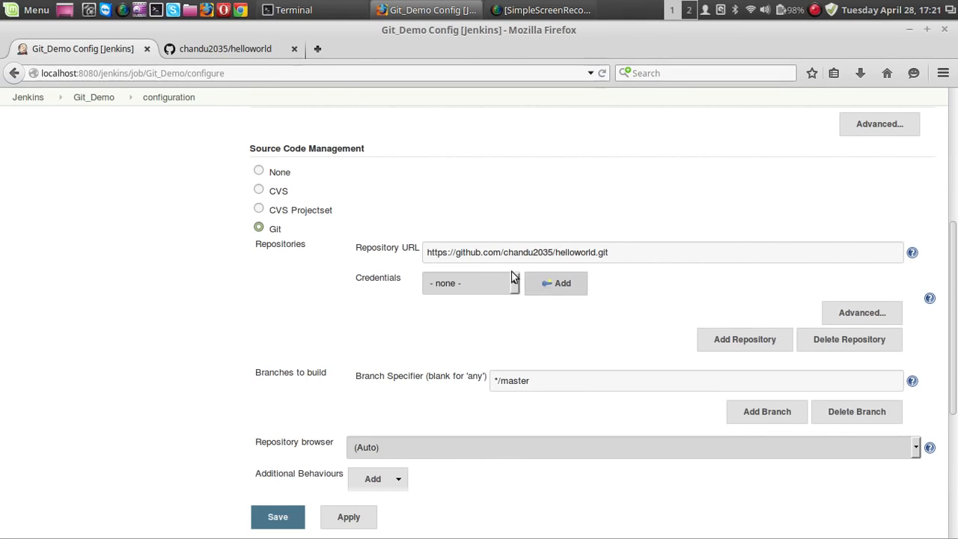
Step: Add username-with-password credentials with global scope, entering the GitHub username and account password, and dismiss the browser's prompt
click(262, 51)
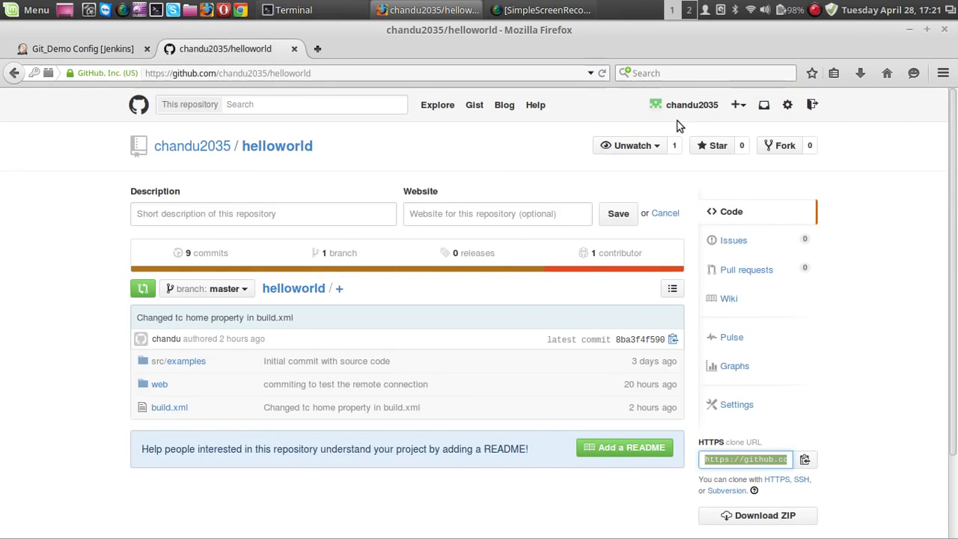
click(87, 53)
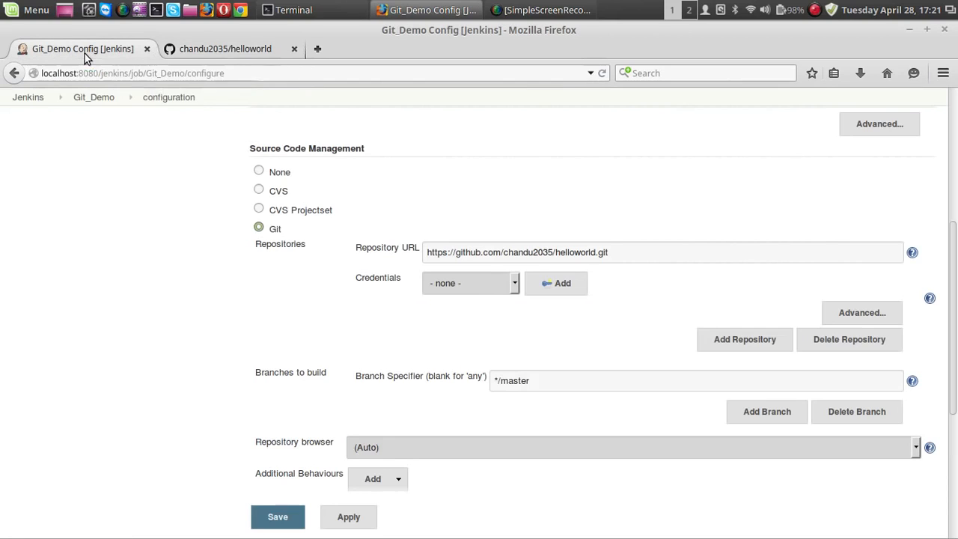
click(567, 290)
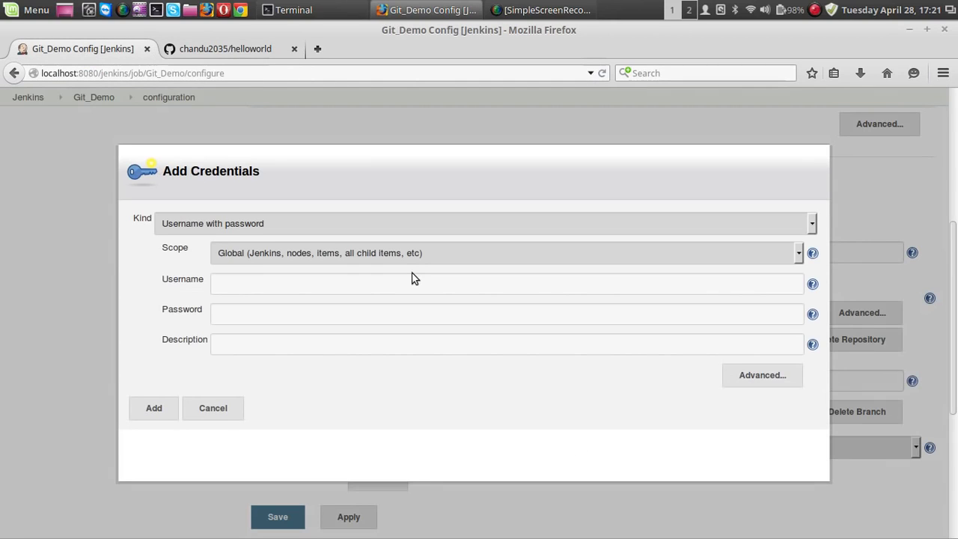
click(270, 287)
text(chand)
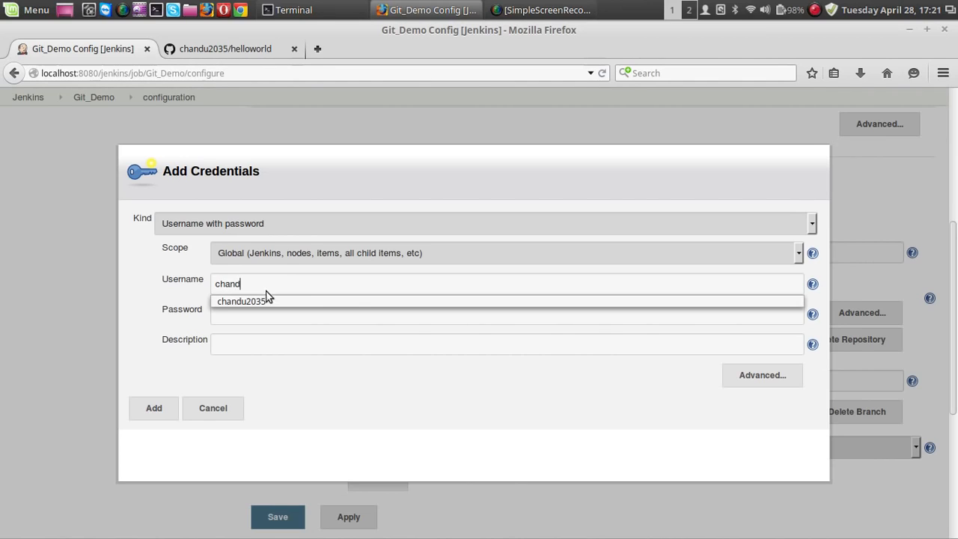
click(267, 300)
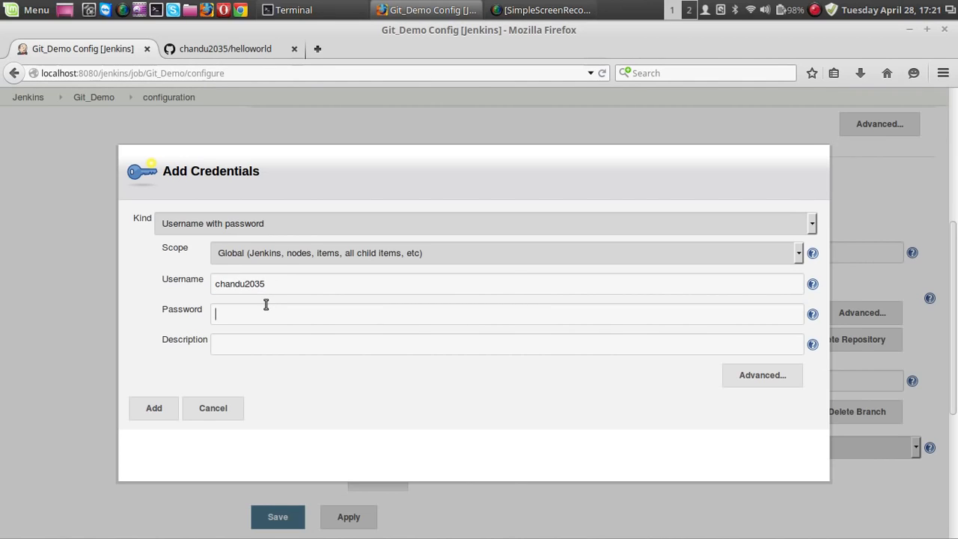
text(********)
click(160, 415)
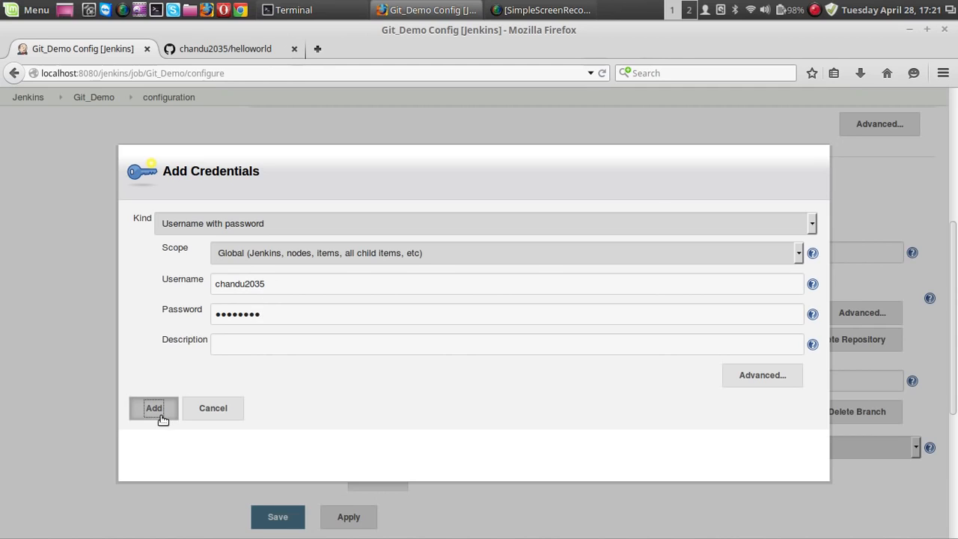
click(300, 99)
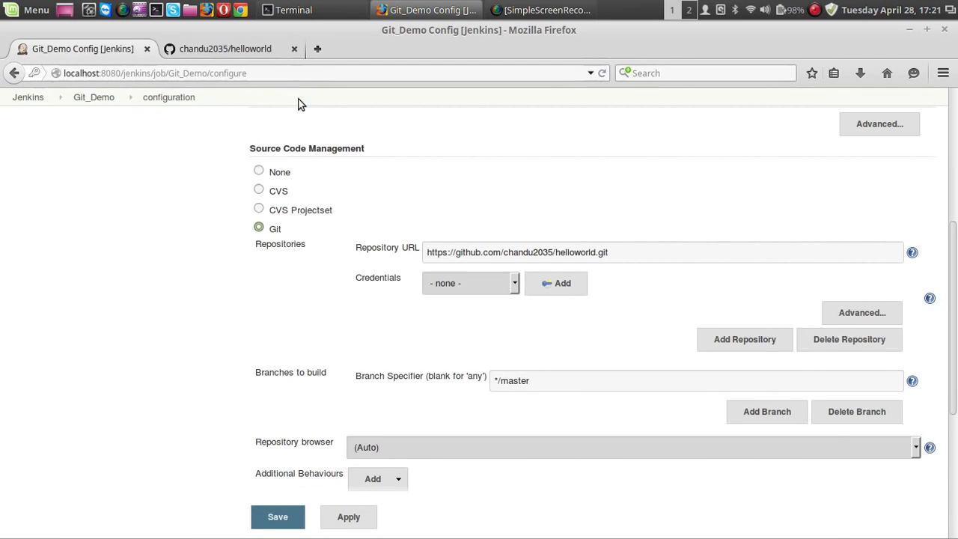
Step: Check the helloworld repository's files on GitHub and add an Invoke Ant build step to the Git_Demo project
scroll(208, 256, up, 2)
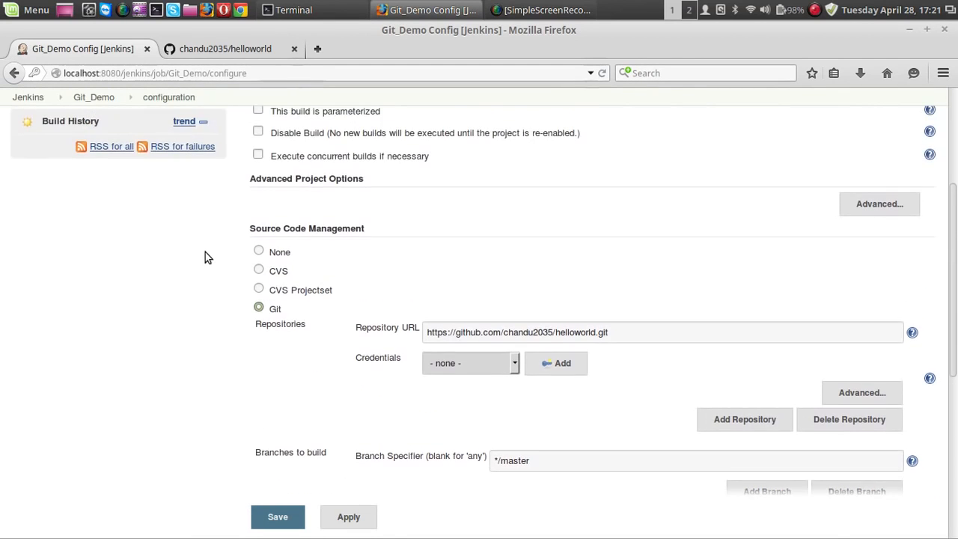
scroll(235, 303, down, 3)
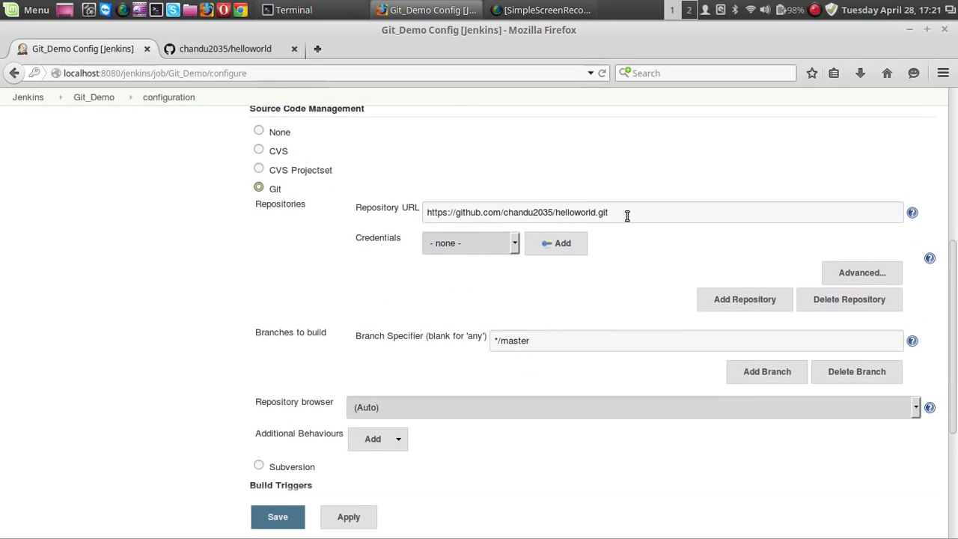
scroll(336, 292, down, 5)
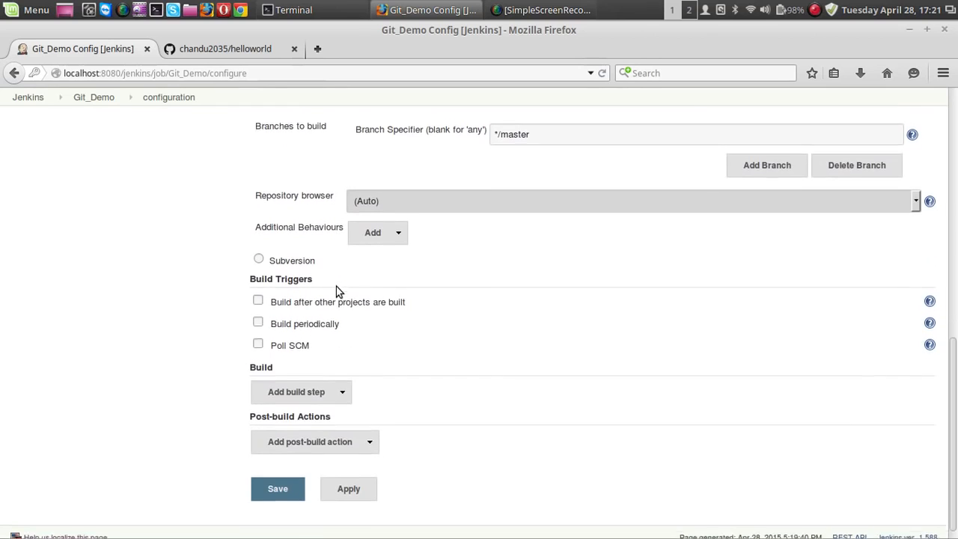
click(270, 49)
scroll(219, 382, down, 3)
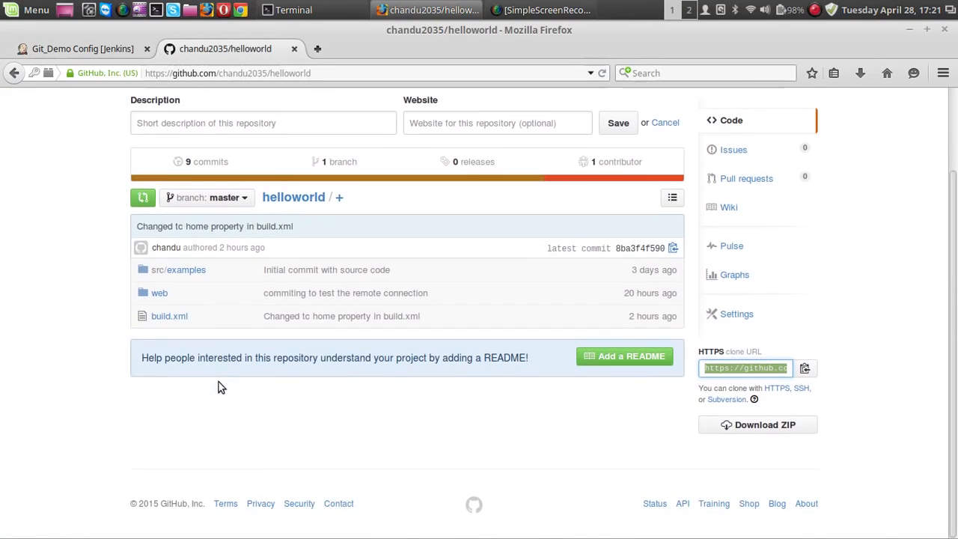
click(119, 51)
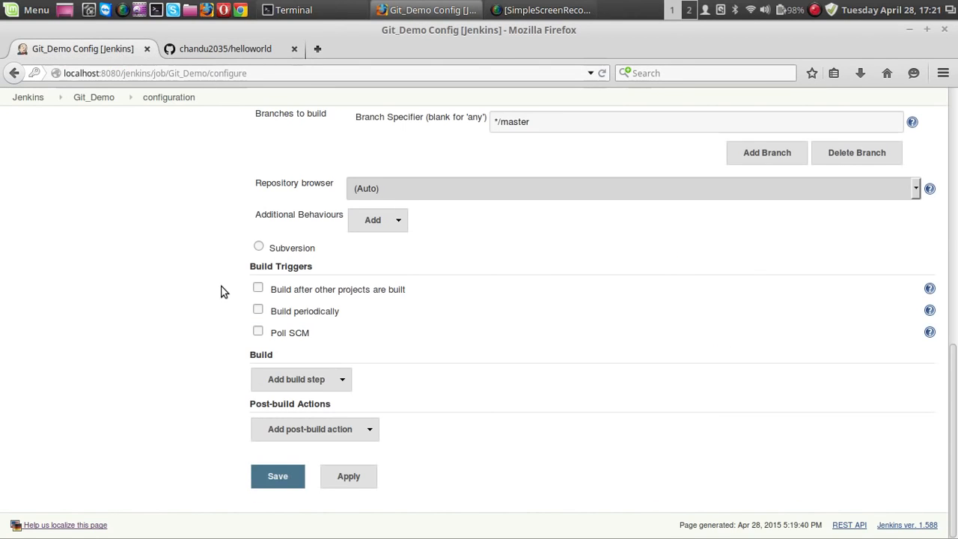
click(347, 379)
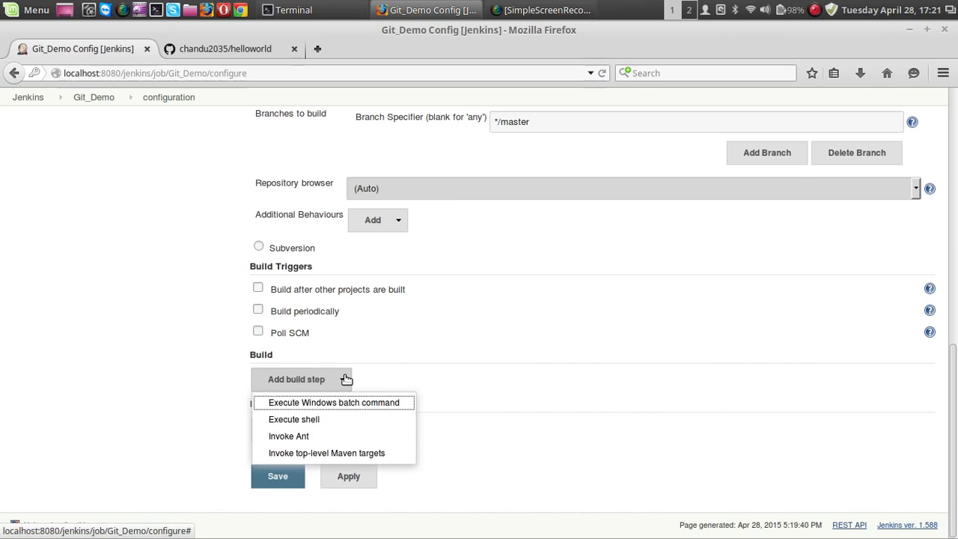
click(336, 437)
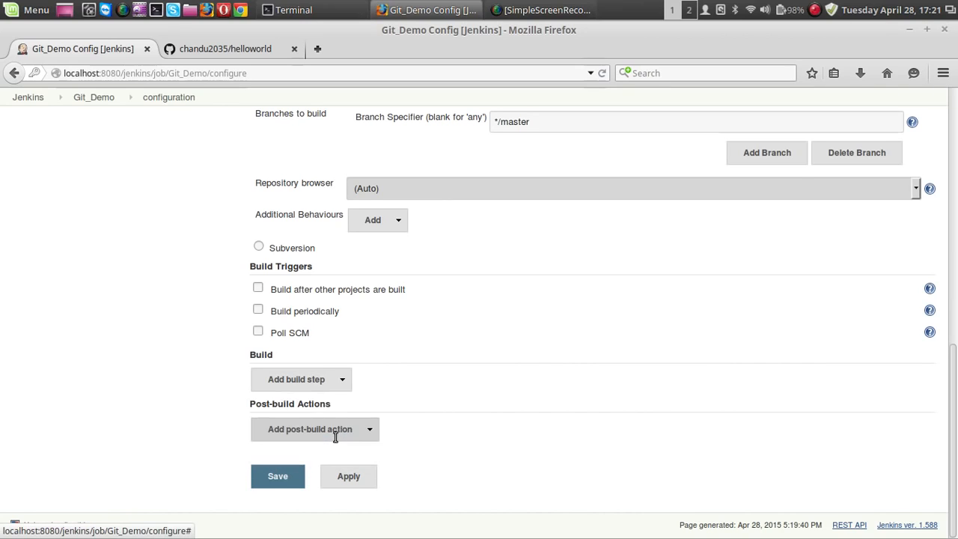
scroll(178, 350, down, 4)
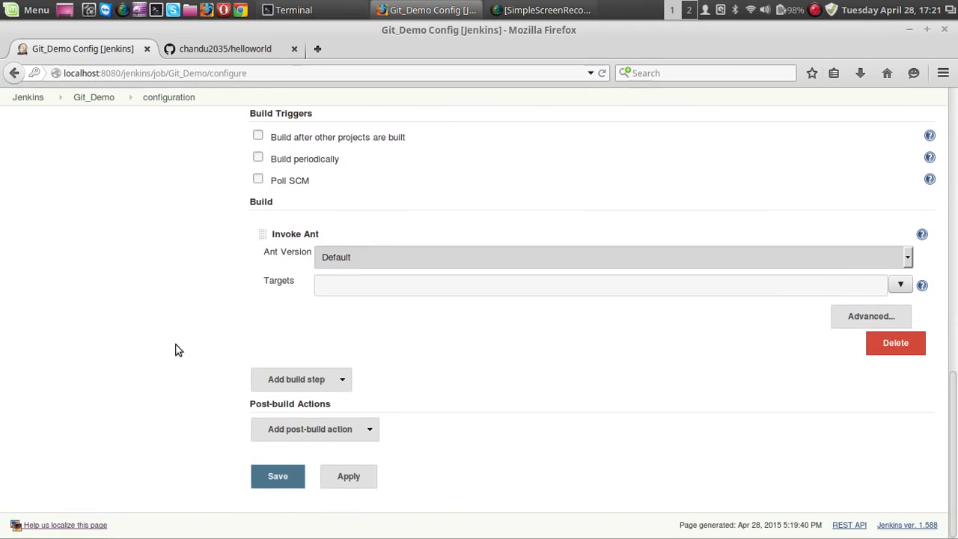
Step: Keep the Ant version at Default and set the Ant build step's target to all
click(388, 262)
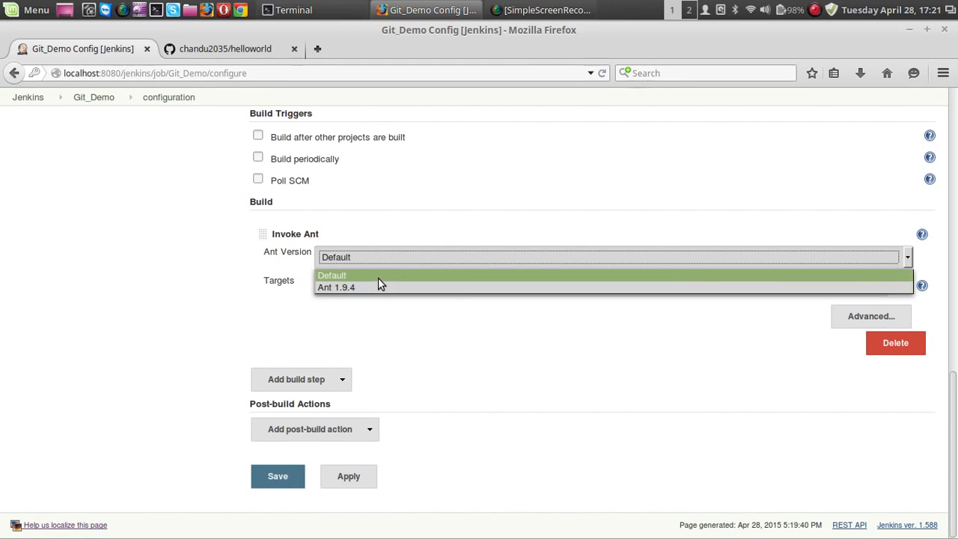
click(378, 277)
click(374, 285)
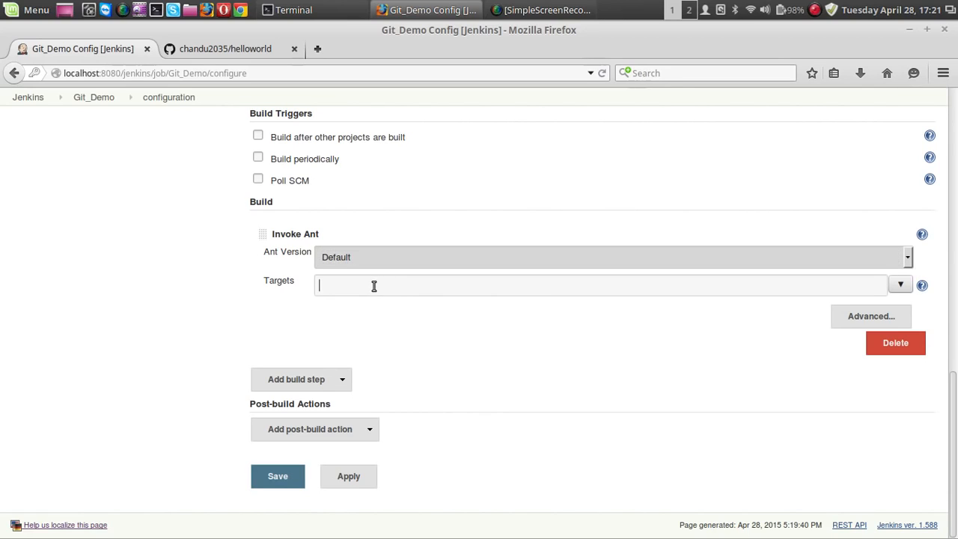
text(all)
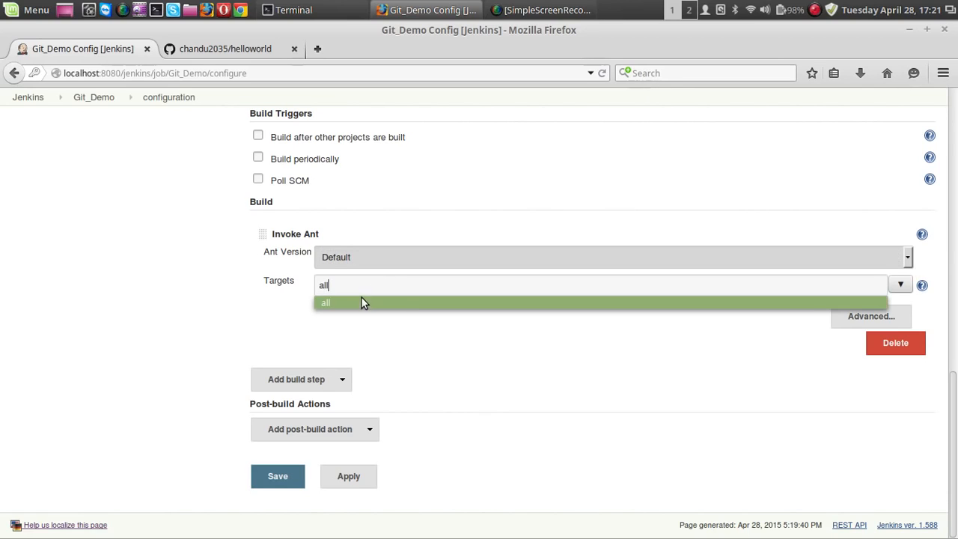
click(361, 300)
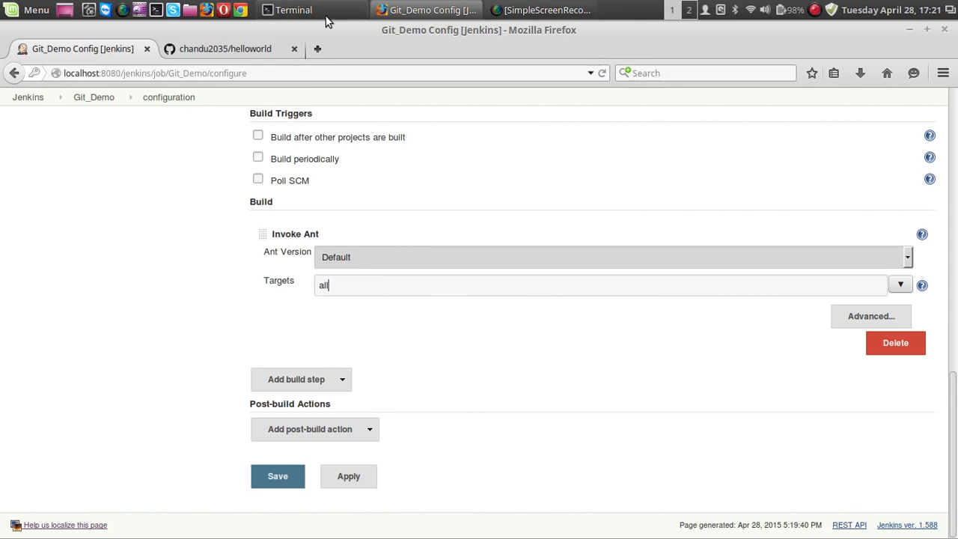
Step: Open build.xml in the helloworld repository on GitHub and read through its properties and targets
click(256, 49)
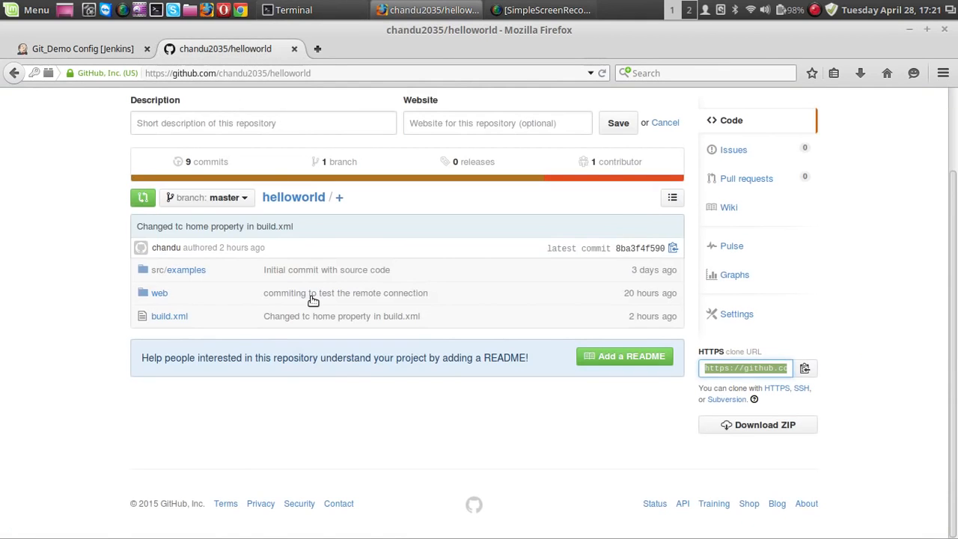
click(158, 317)
scroll(256, 348, down, 7)
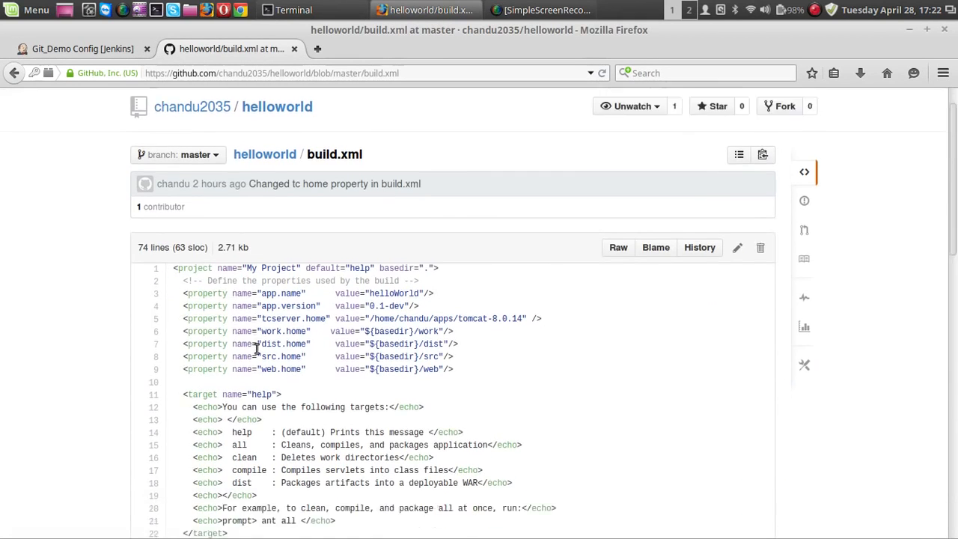
scroll(255, 349, down, 5)
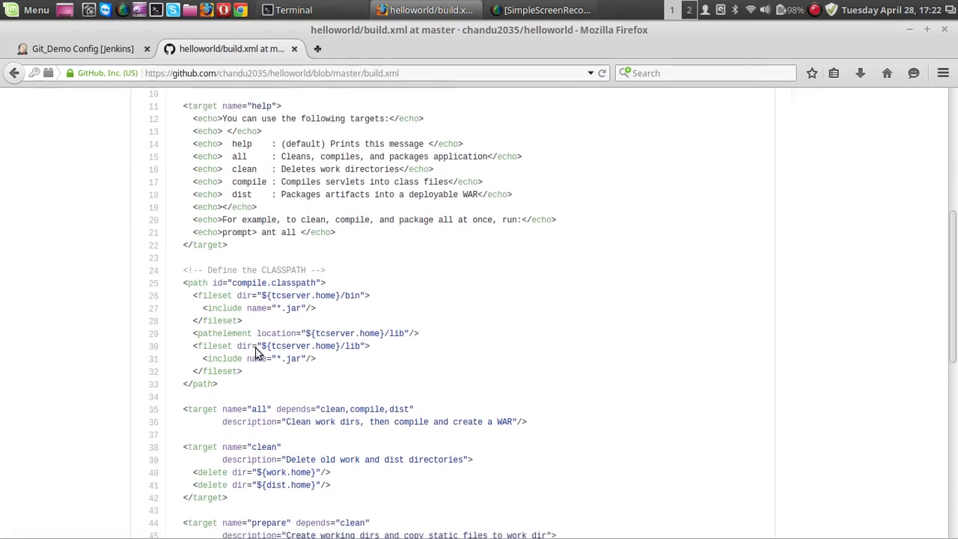
scroll(253, 350, down, 5)
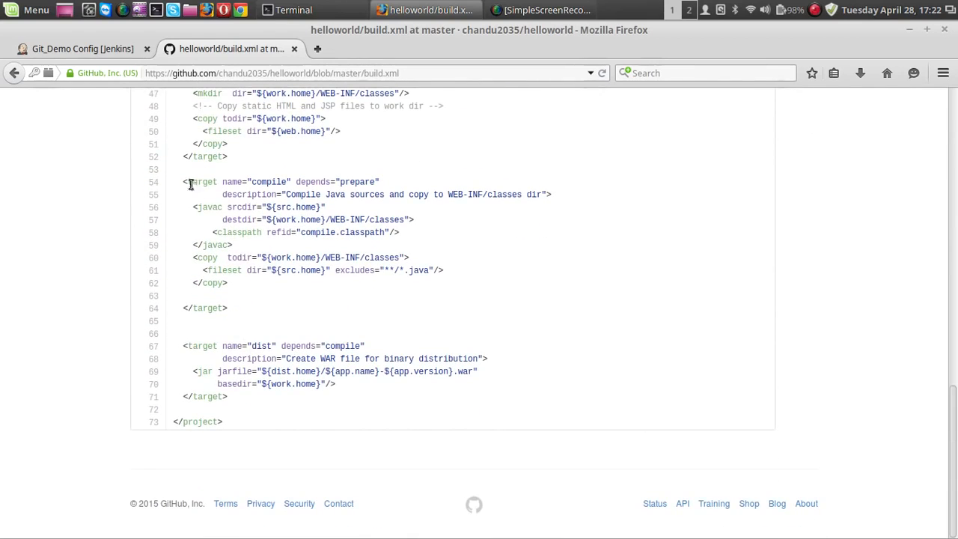
Step: Examine the compile, dist, prepare, clean and all target definitions in build.xml, and the target descriptions in its help target
drag(253, 183, 285, 181)
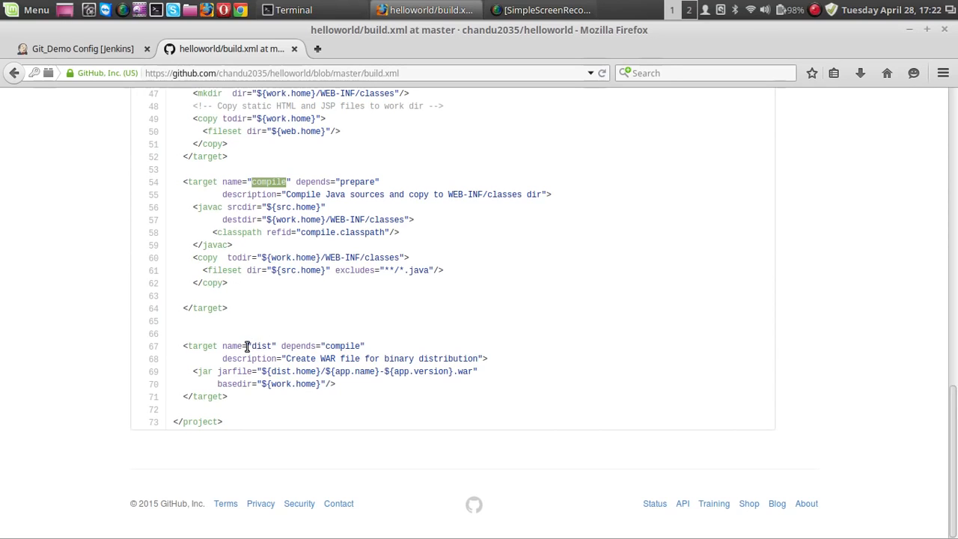
drag(246, 346, 276, 345)
scroll(276, 346, up, 3)
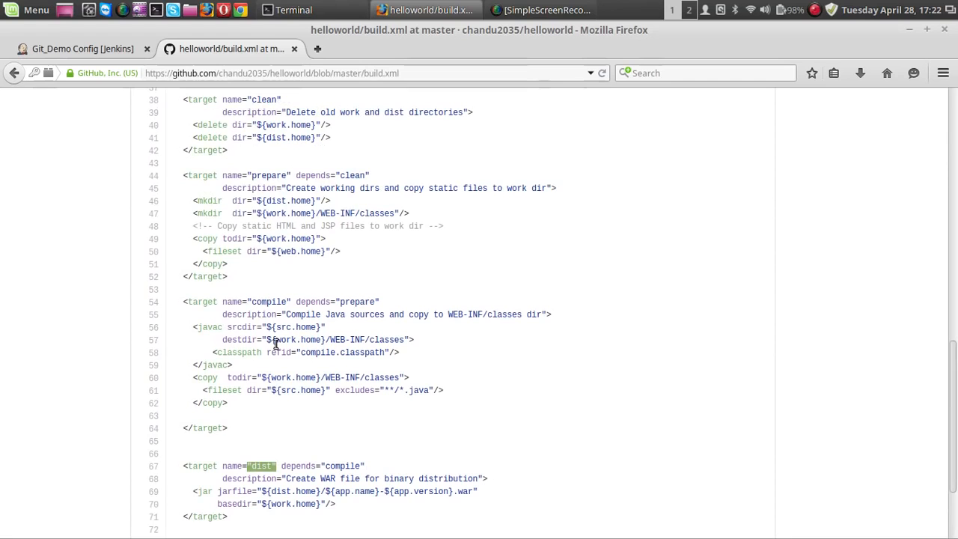
drag(251, 177, 309, 176)
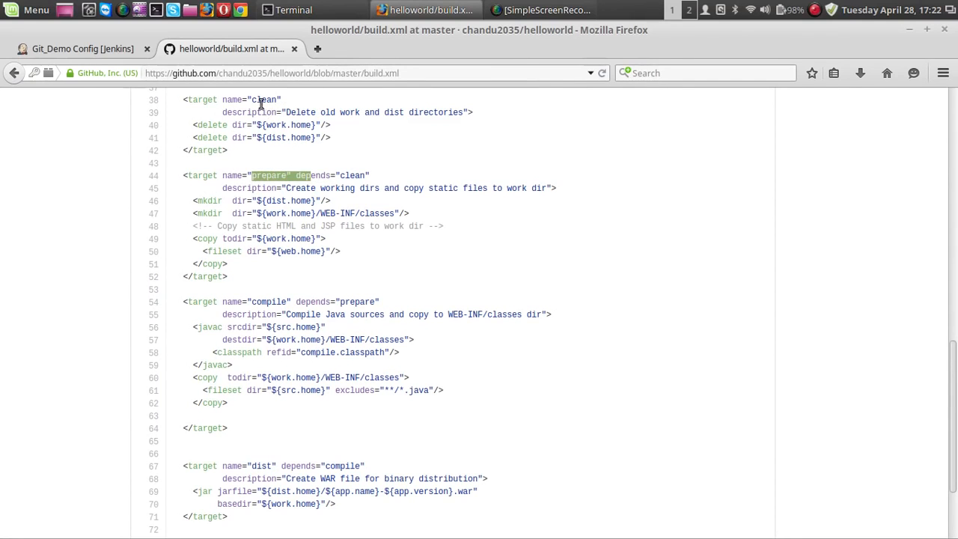
drag(252, 99, 282, 100)
scroll(284, 181, up, 3)
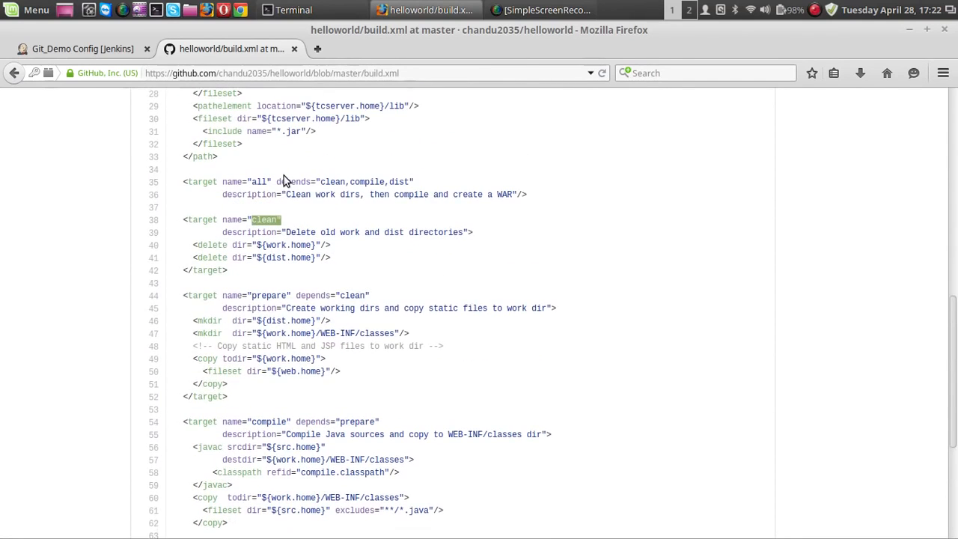
drag(253, 182, 274, 182)
scroll(274, 182, up, 6)
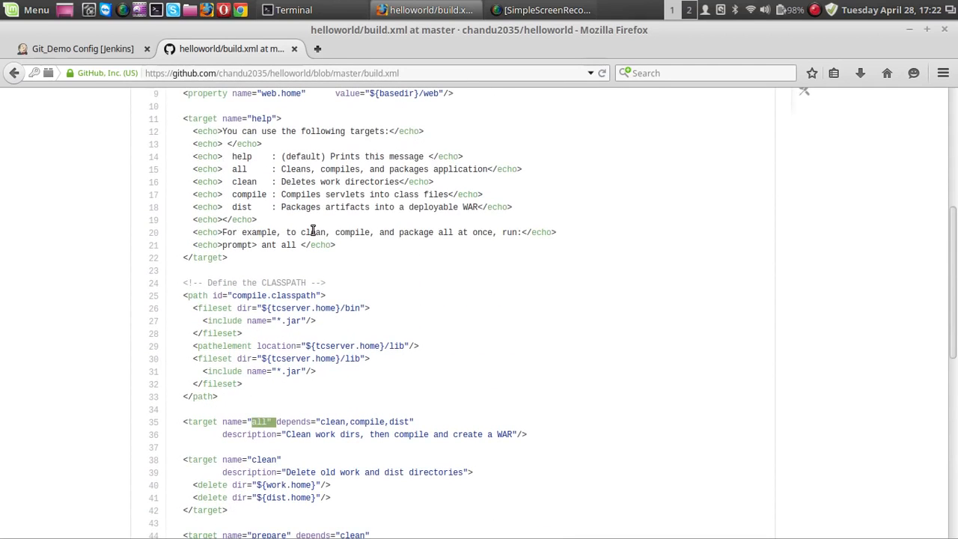
scroll(312, 231, up, 1)
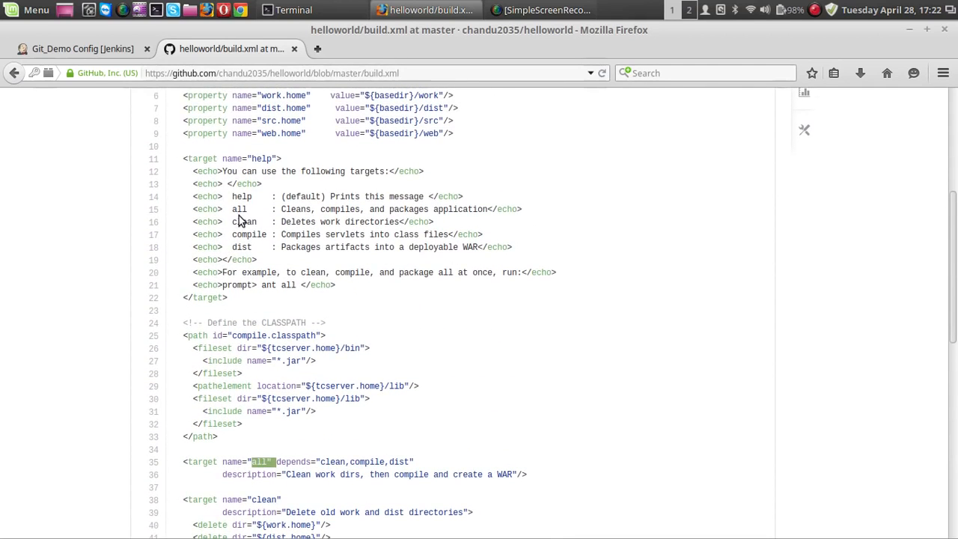
drag(232, 196, 303, 282)
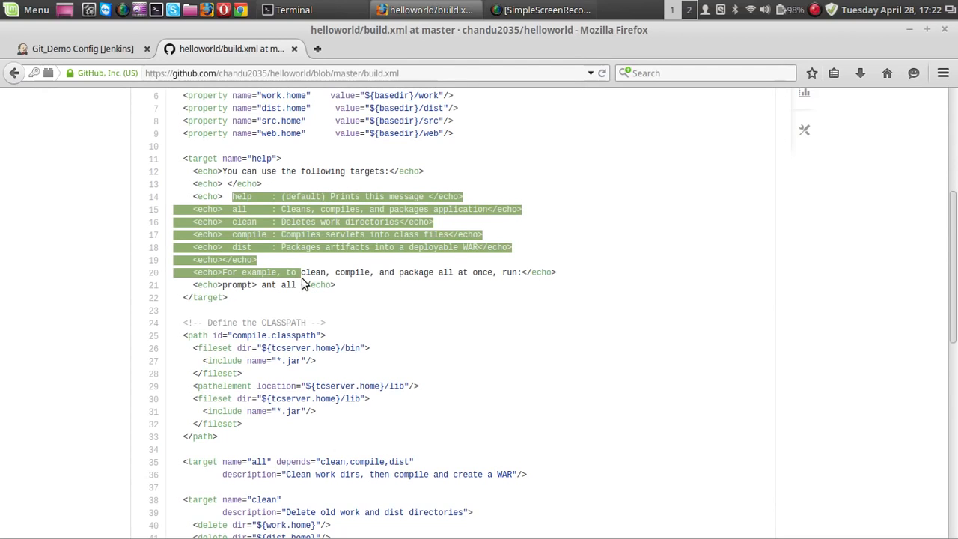
click(378, 301)
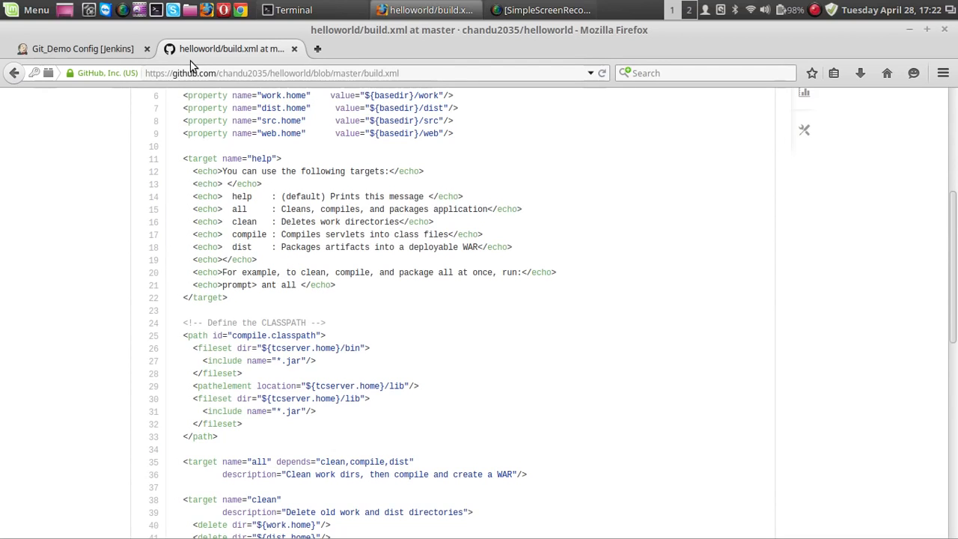
Step: Recheck the targets in build.xml on GitHub and save the Git_Demo configuration with all as the Invoke Ant target
scroll(273, 159, up, 7)
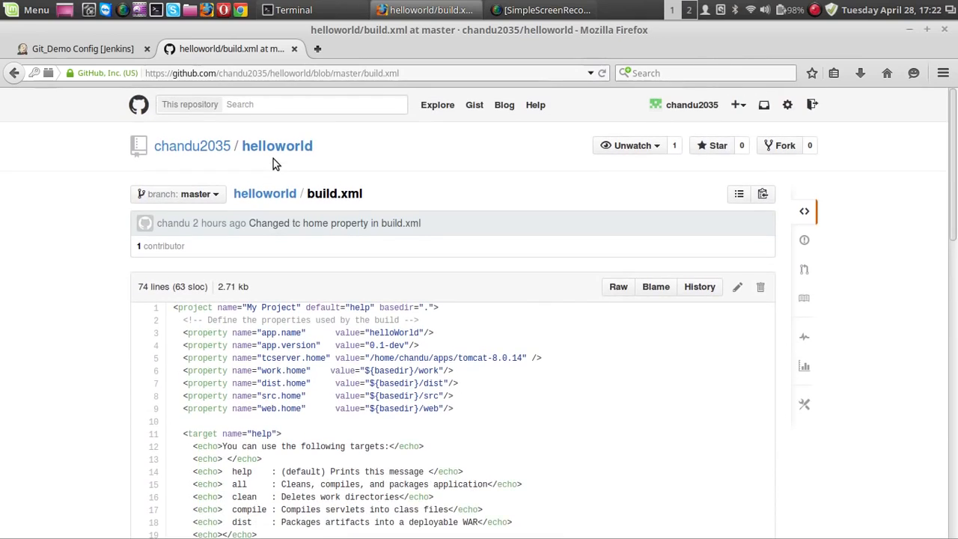
scroll(268, 219, down, 7)
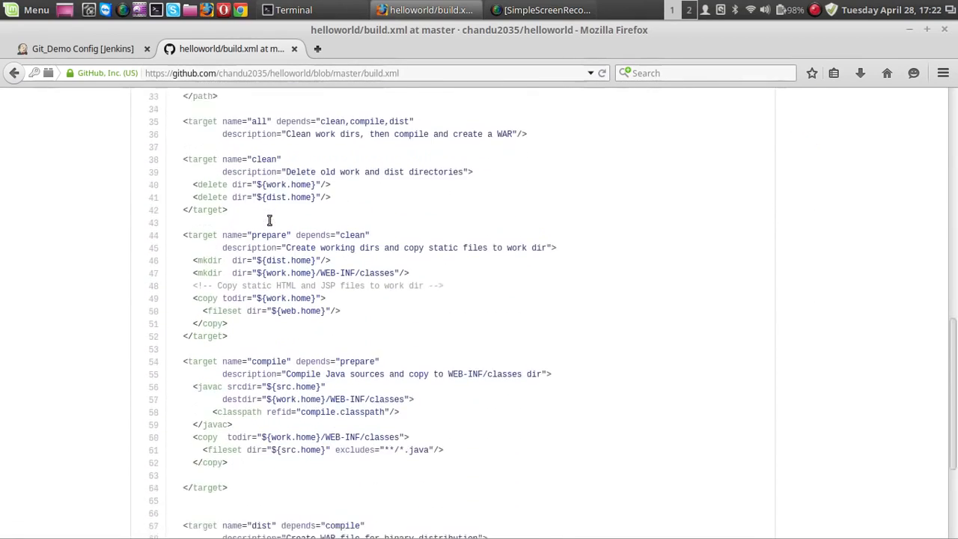
scroll(269, 219, down, 2)
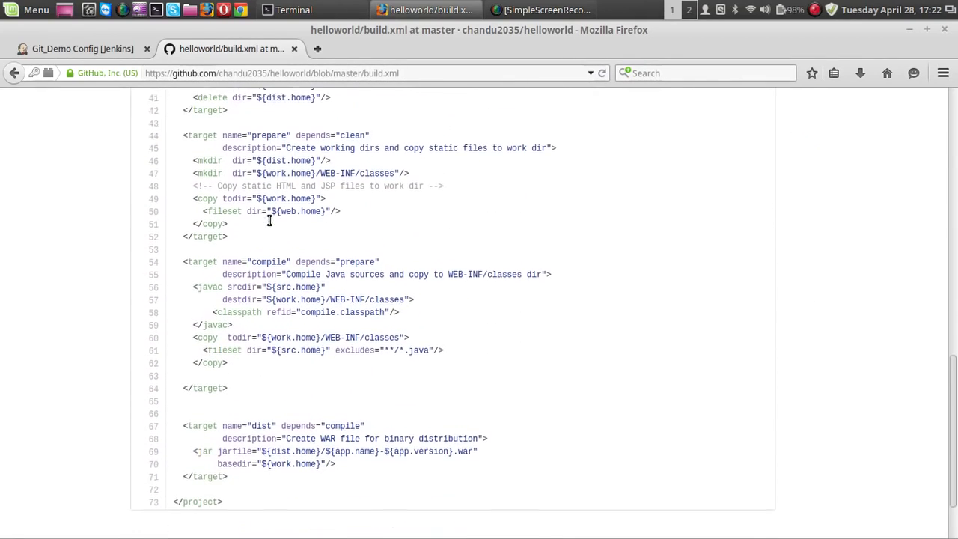
click(114, 53)
drag(347, 285, 299, 288)
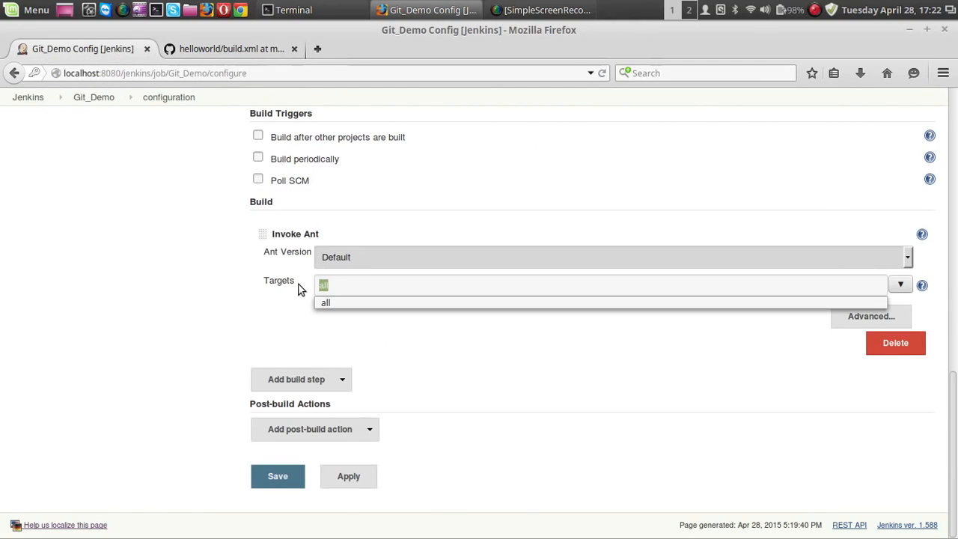
text(all)
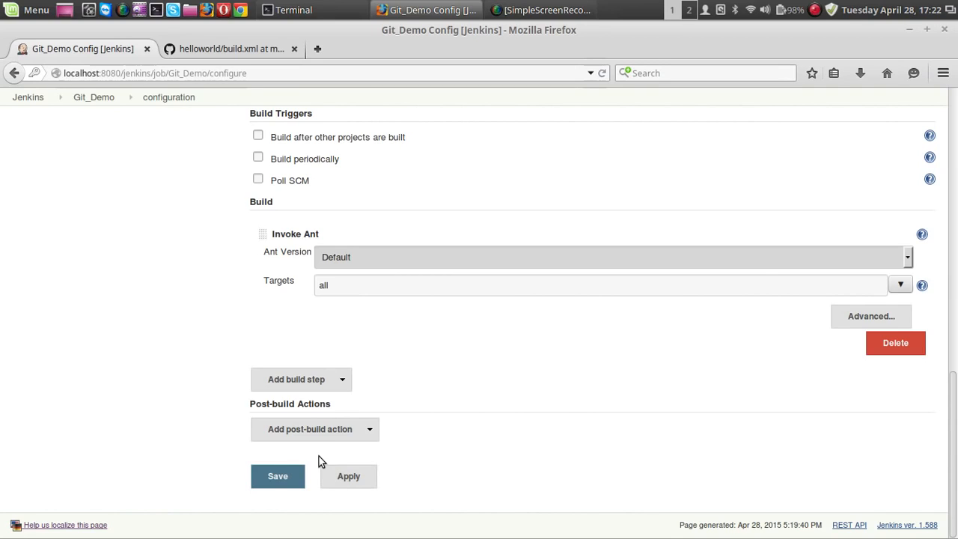
click(285, 483)
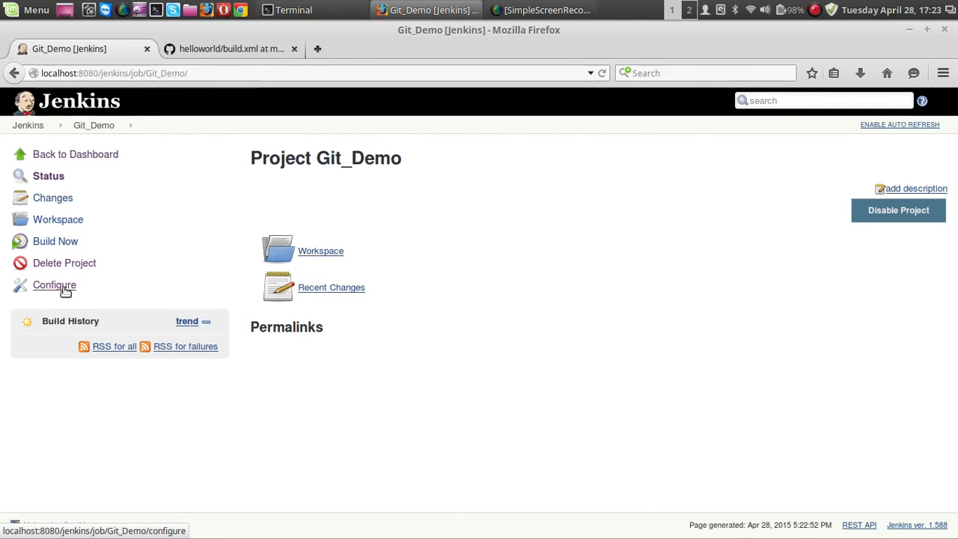
Step: Run a build of the Git_Demo project and open the console output of build #1
click(66, 245)
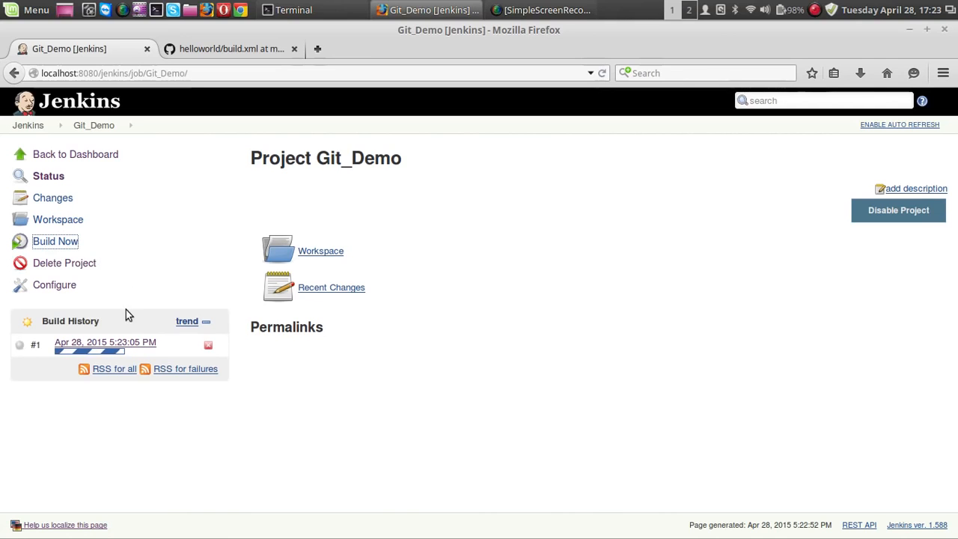
click(228, 50)
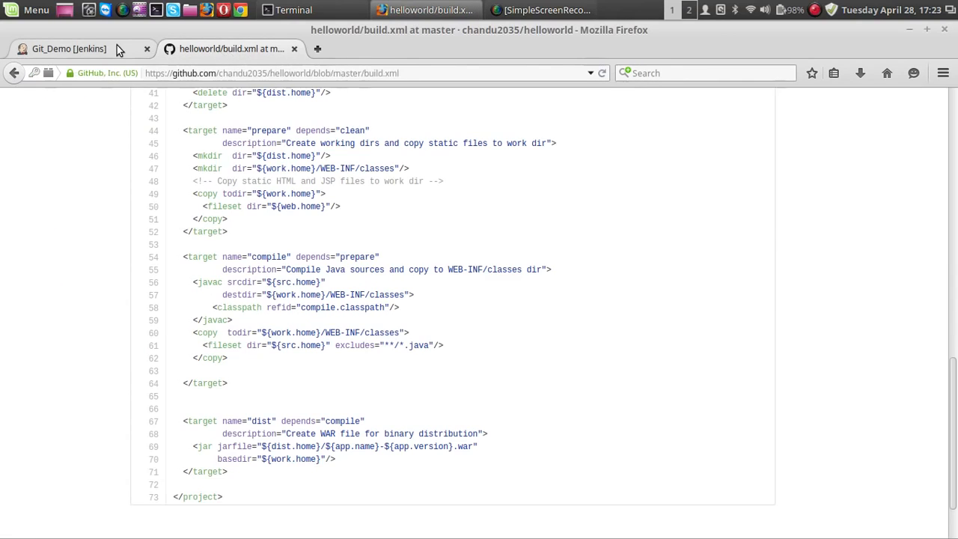
click(116, 46)
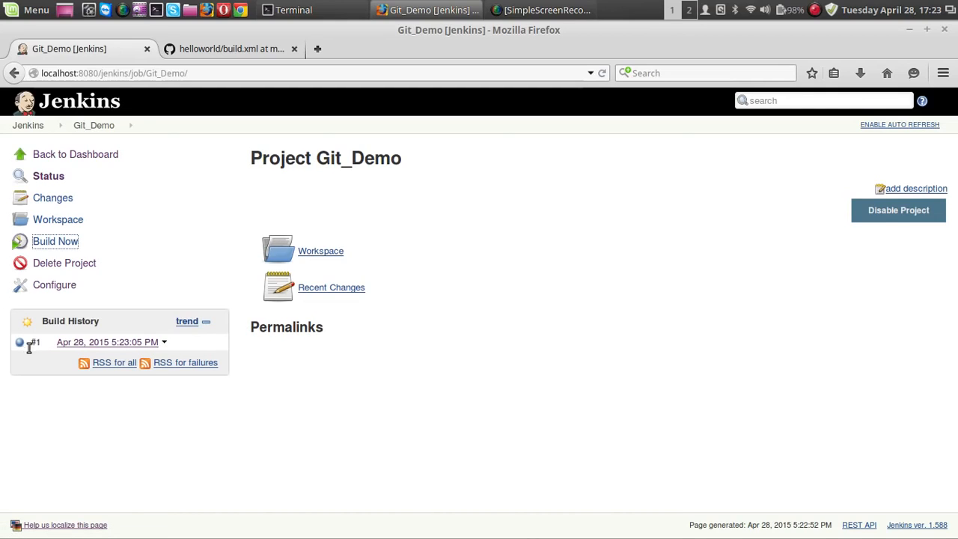
click(135, 343)
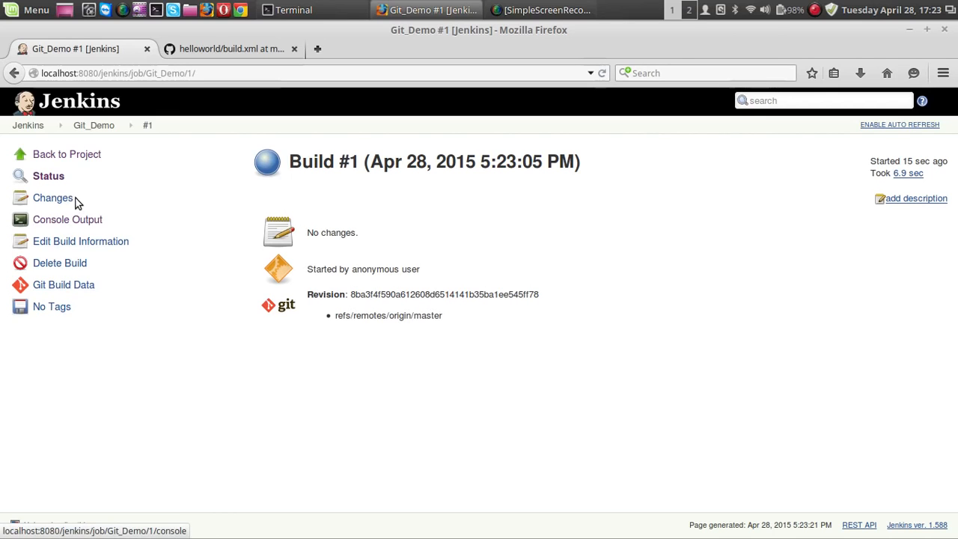
click(77, 227)
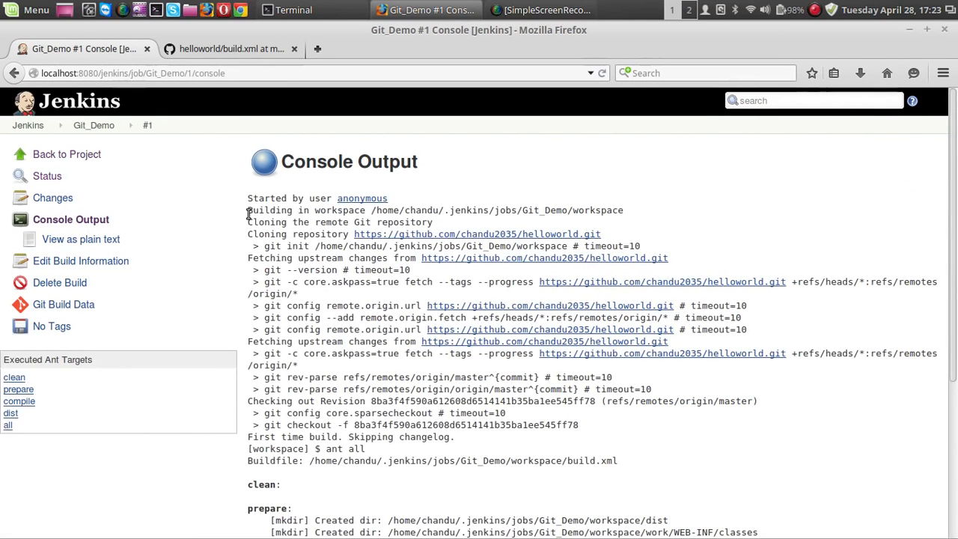
Step: Examine the workspace path and the Git repository cloning lines in the console output of build #1
drag(249, 214, 631, 207)
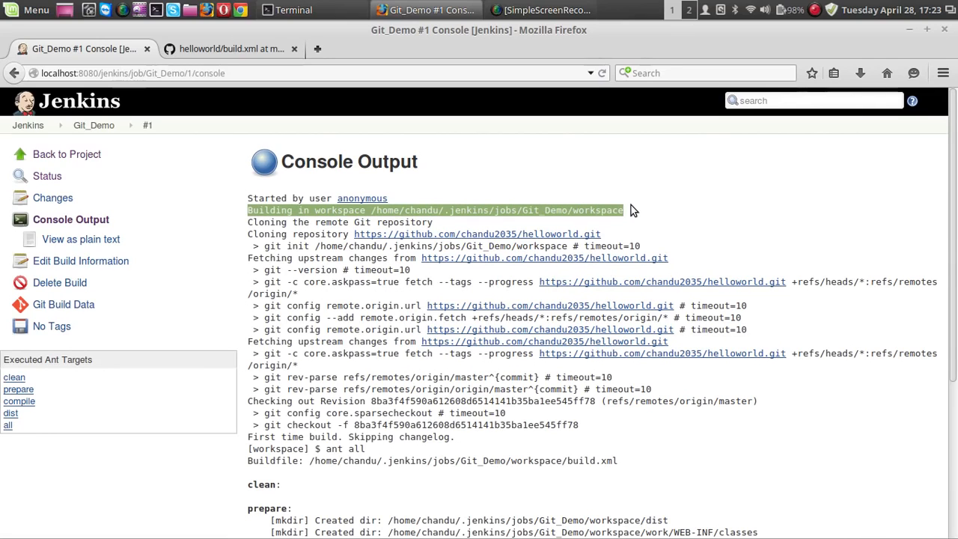
click(626, 167)
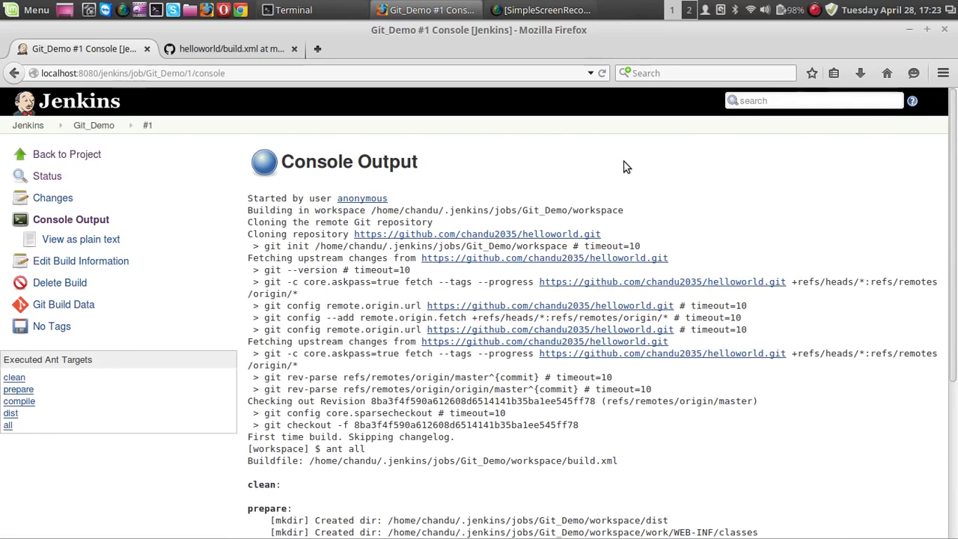
double_click(525, 213)
click(551, 189)
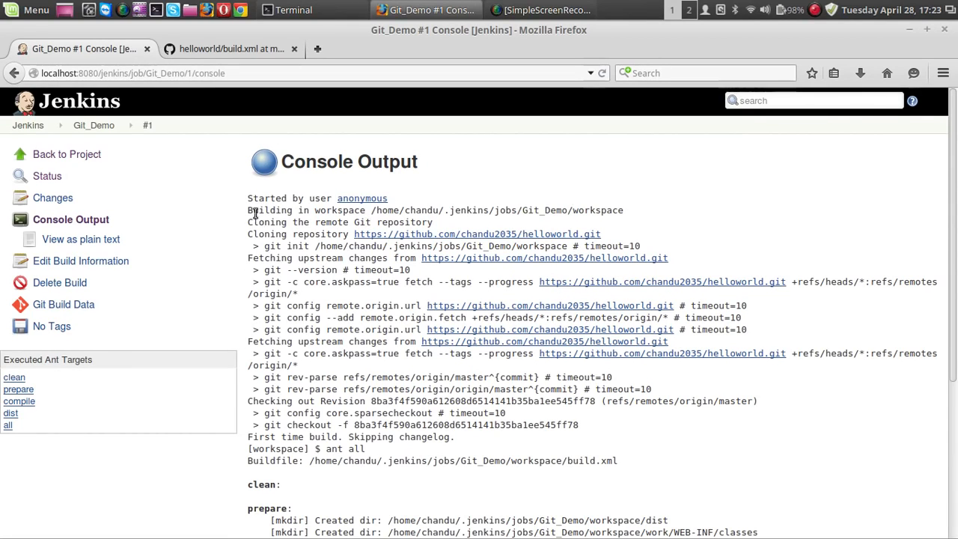
drag(248, 222, 433, 220)
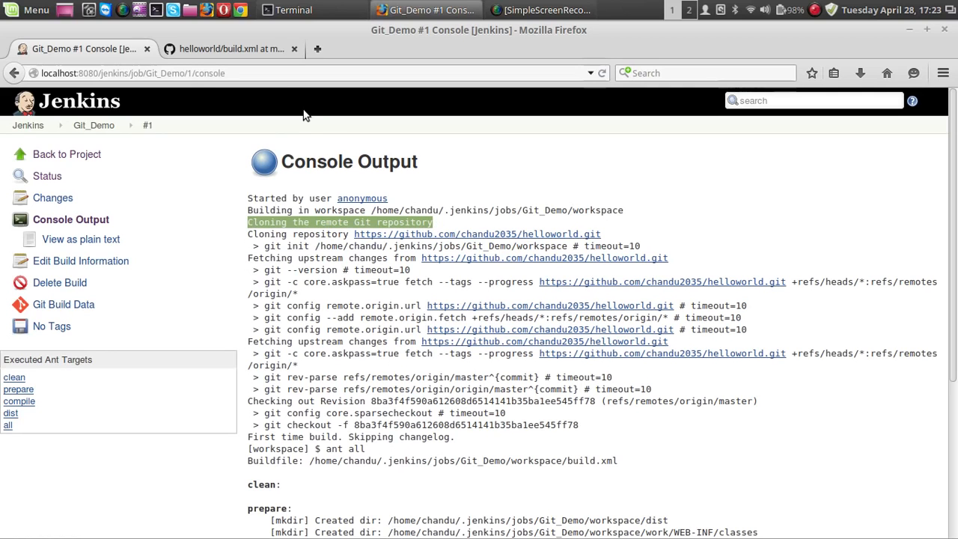
click(256, 53)
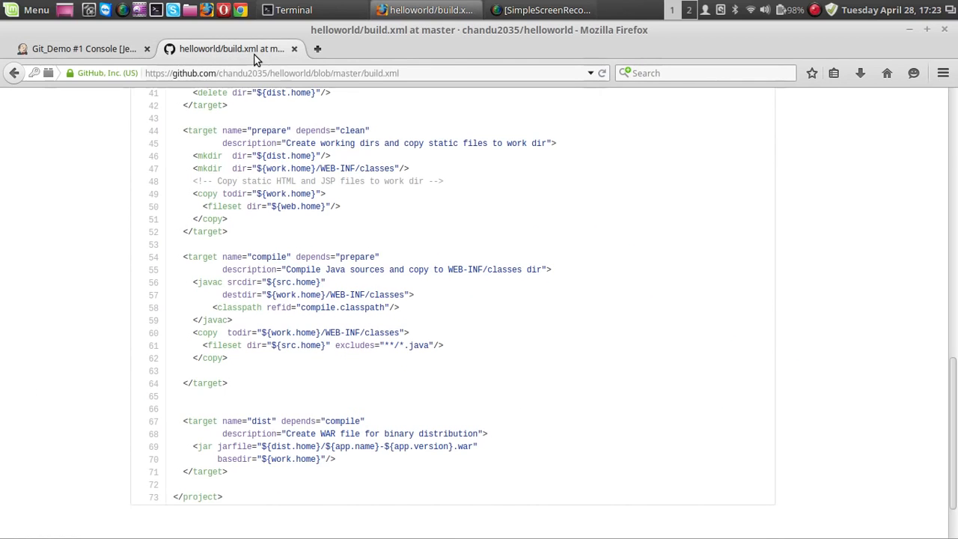
click(119, 50)
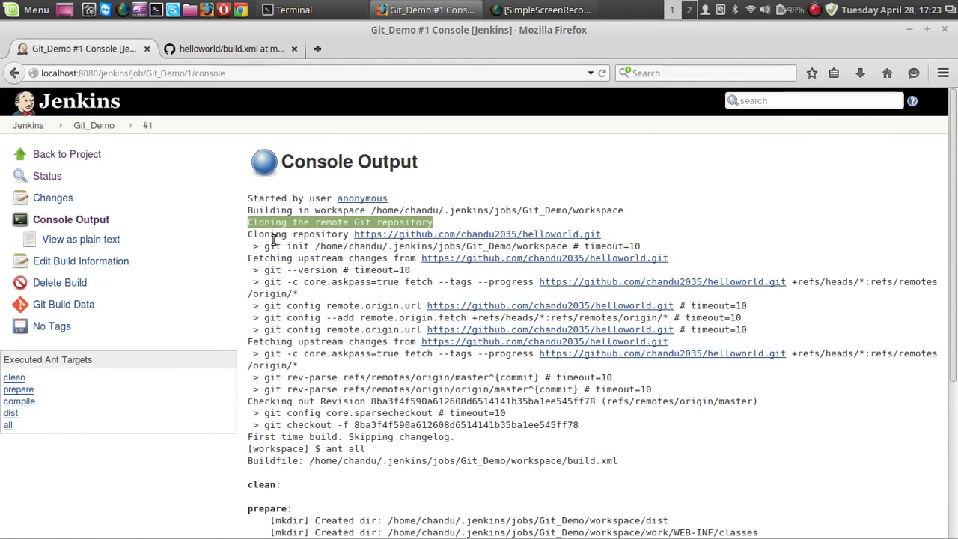
mouse_move(253, 236)
mouse_down()
mouse_move(406, 247)
mouse_move(601, 234)
mouse_up()
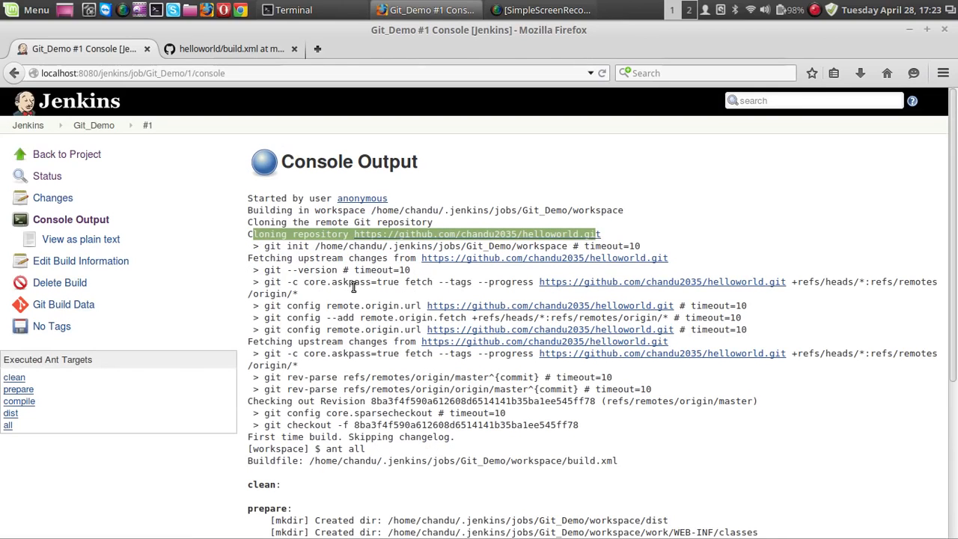
Step: Examine the build file path, Ant targets, WAR file and build result in the console output, and return to the Jenkins dashboard
scroll(354, 296, down, 5)
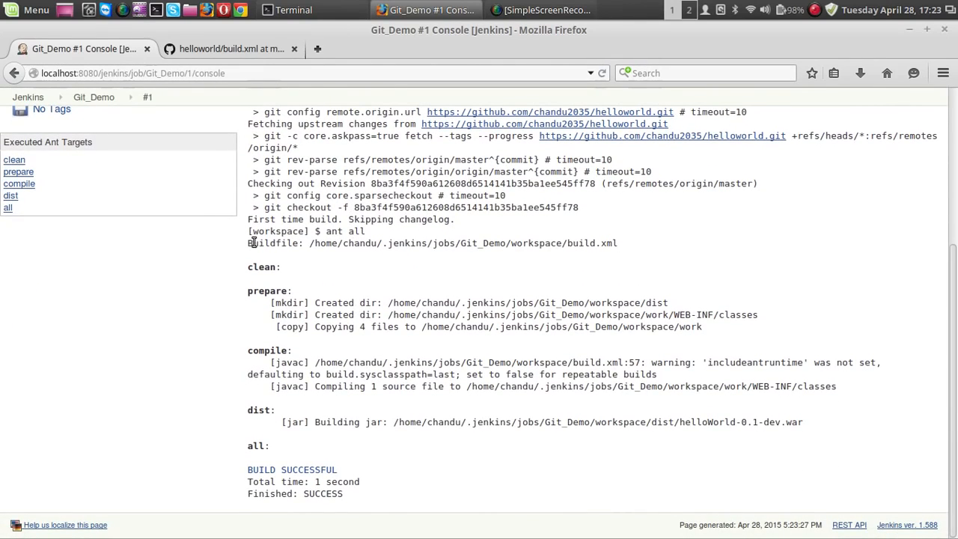
drag(567, 246, 636, 248)
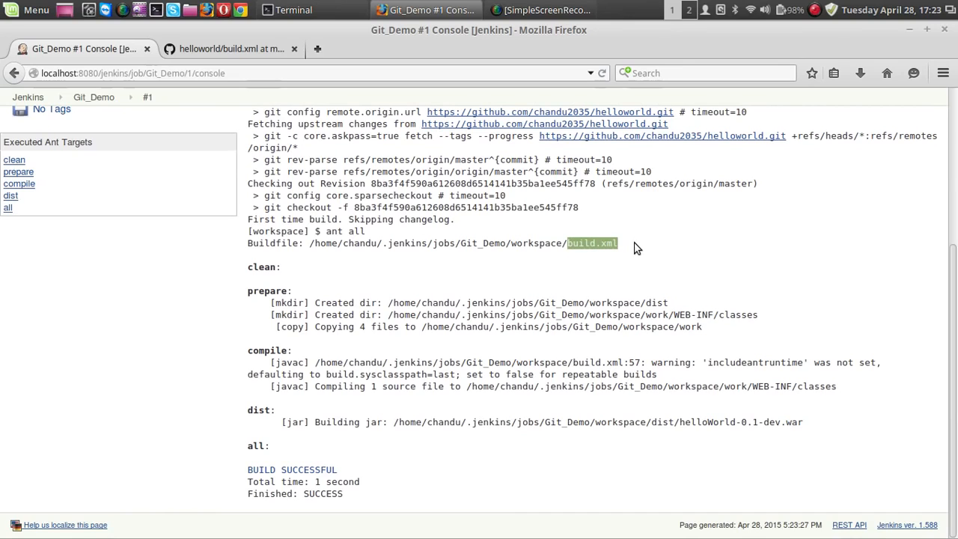
drag(248, 243, 624, 249)
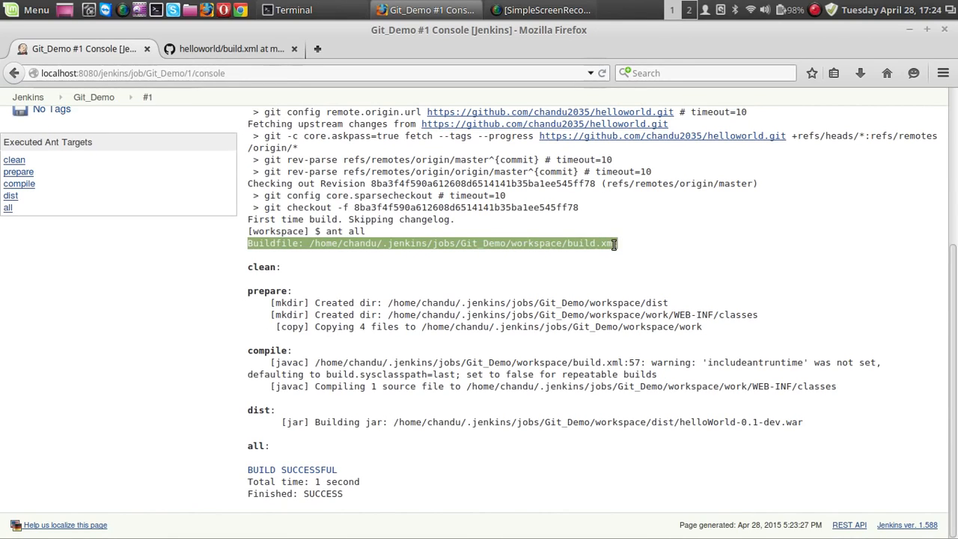
click(520, 261)
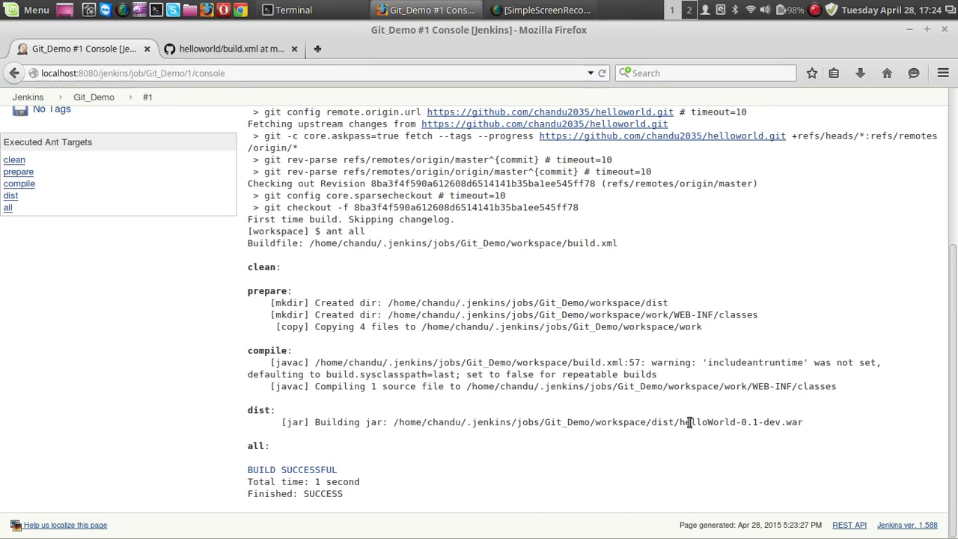
drag(678, 422, 814, 427)
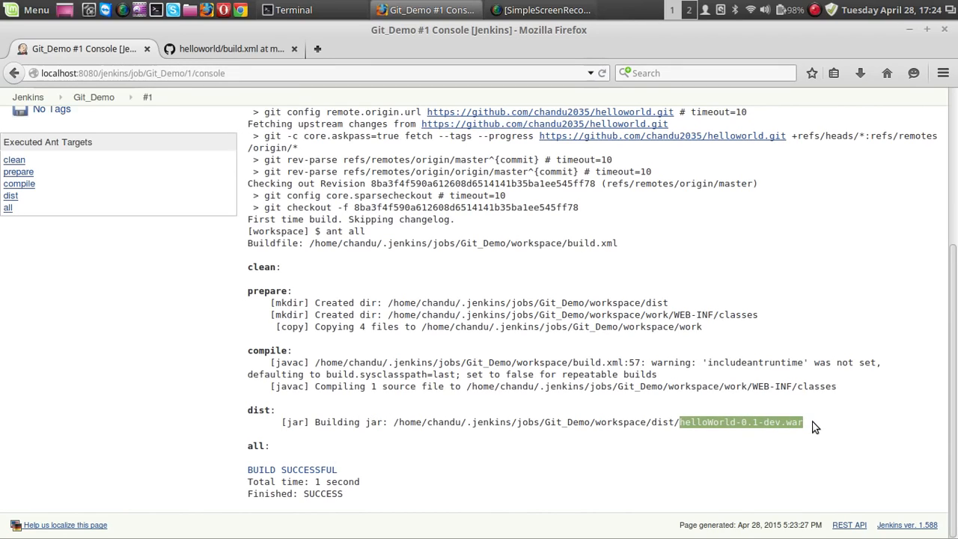
click(736, 442)
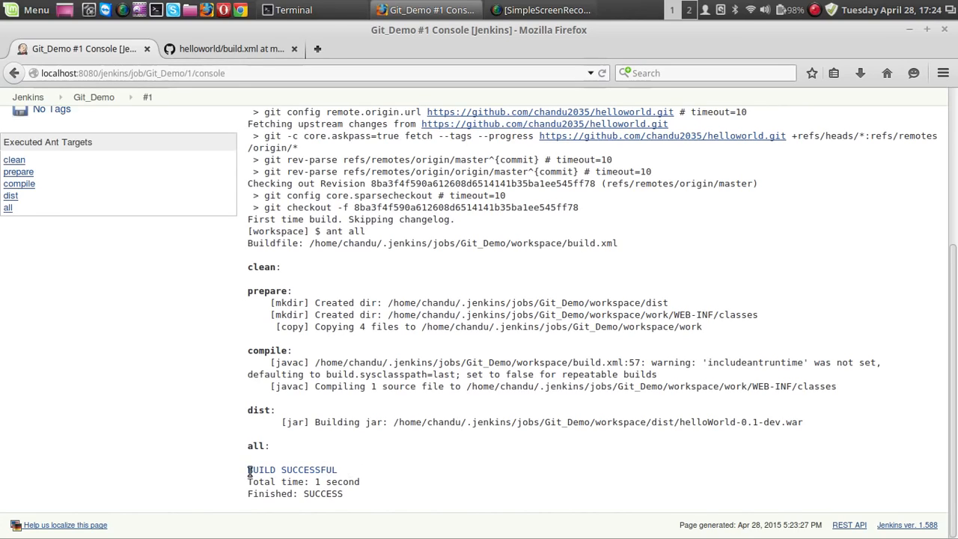
drag(252, 470, 405, 476)
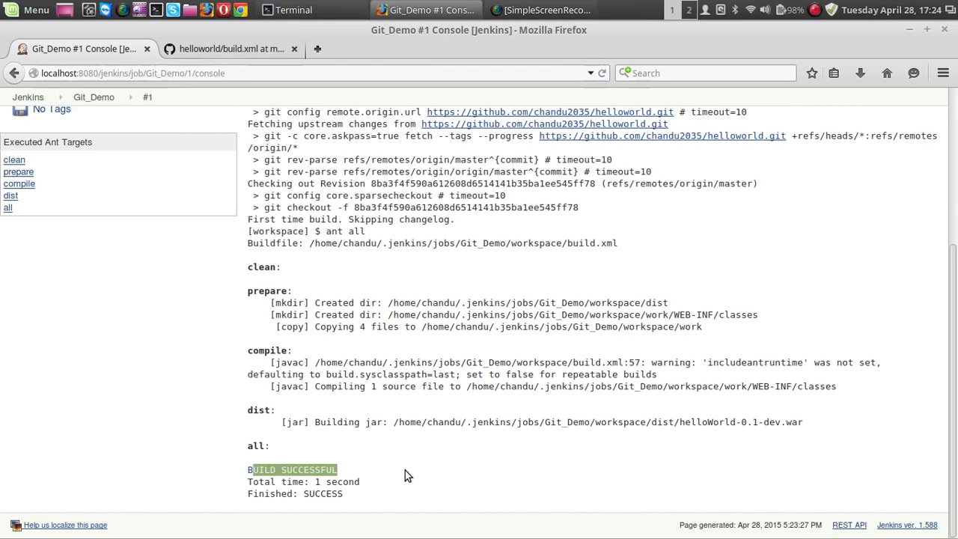
click(324, 479)
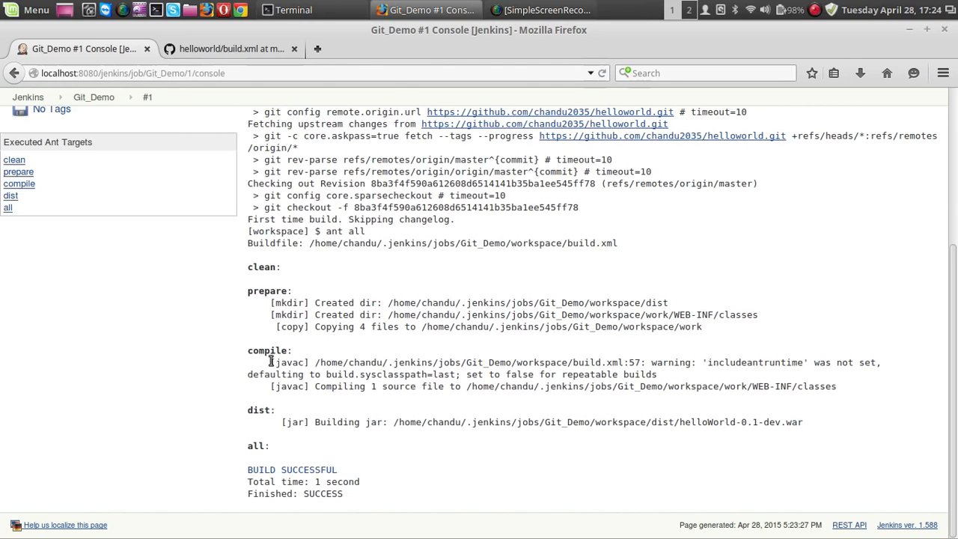
scroll(271, 361, up, 5)
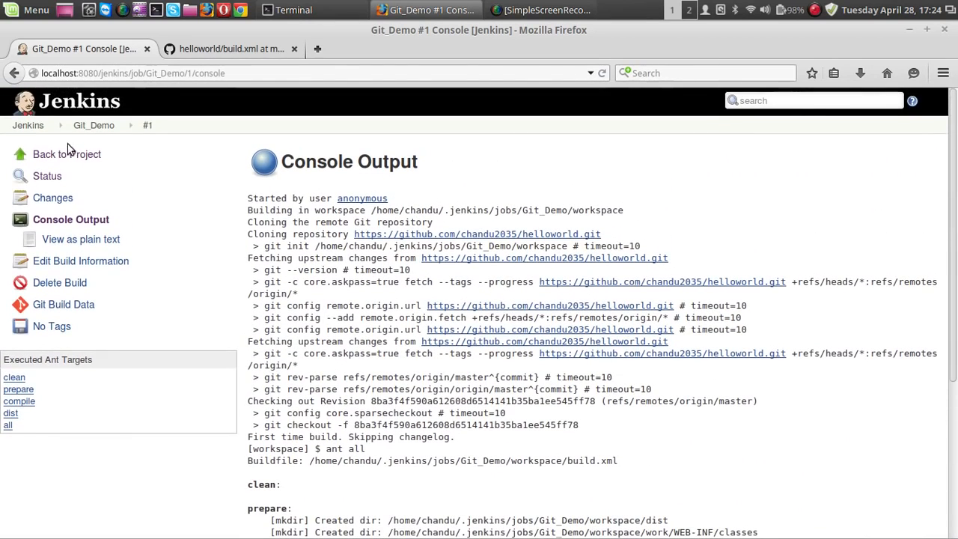
click(30, 129)
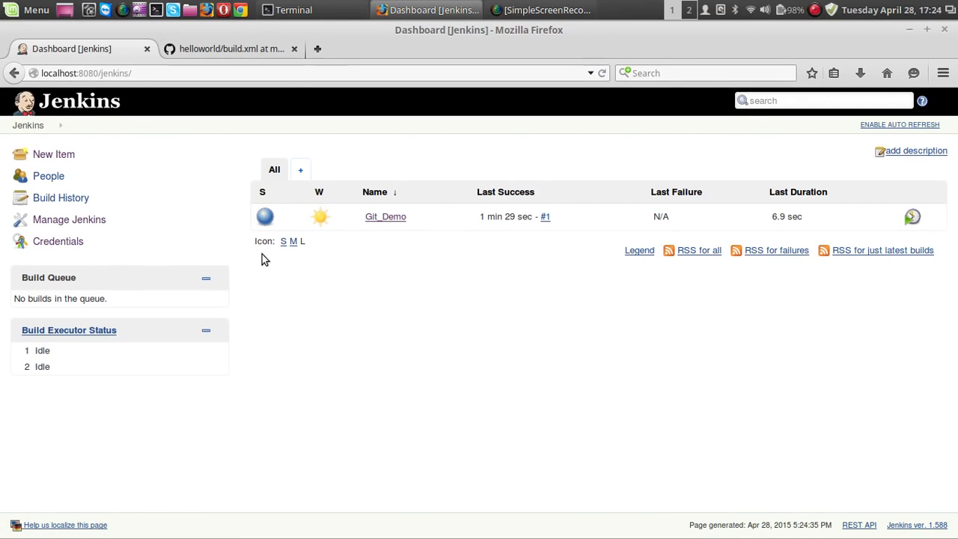
Step: Switch to the Terminal and enter a cd command with the path .jenkins/jobs/Git_Demo/workspace/, listing the job's subfolders along the way
click(304, 15)
drag(340, 67, 347, 117)
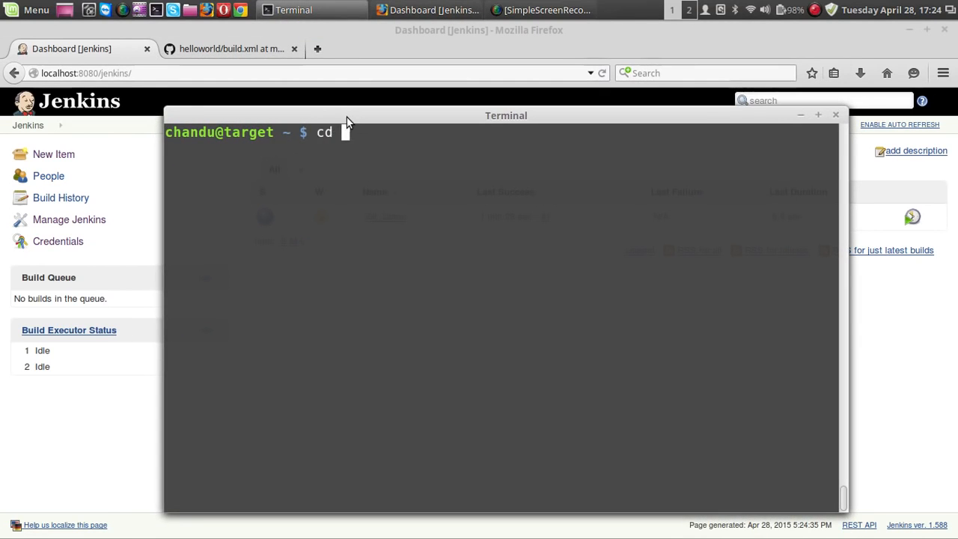
text(cd .jenkins/jobs/Git_Demo/)
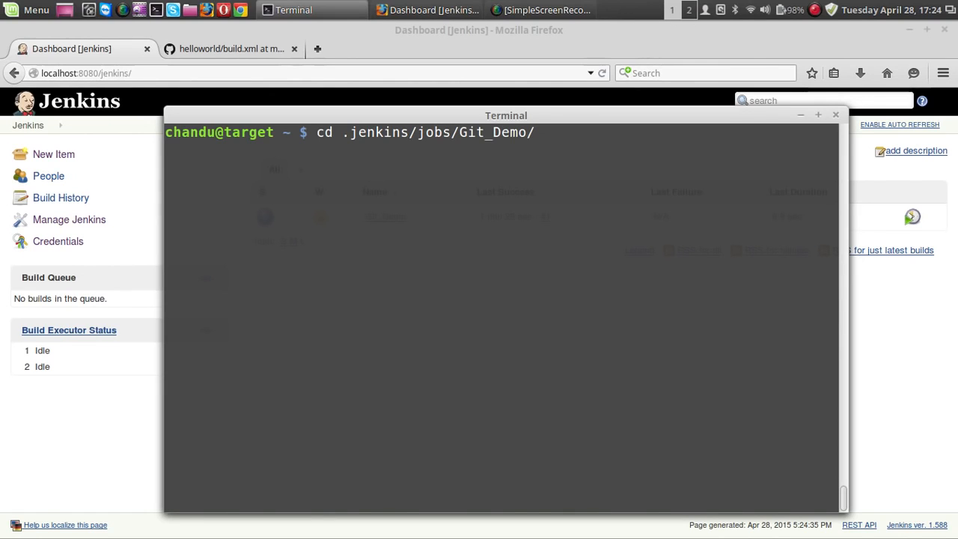
key(Tab)
key(Tab)
key(Tab)
key(Tab)
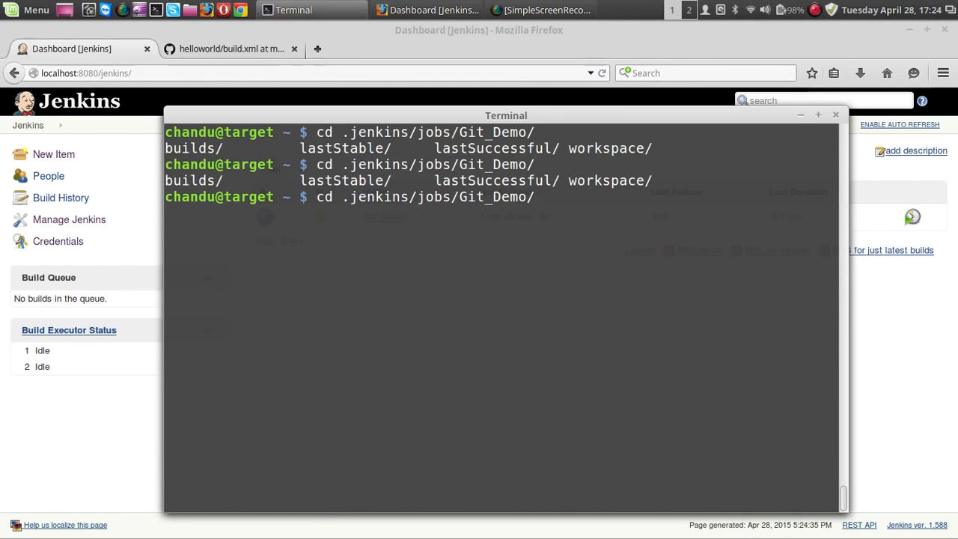
text(wo)
key(Tab)
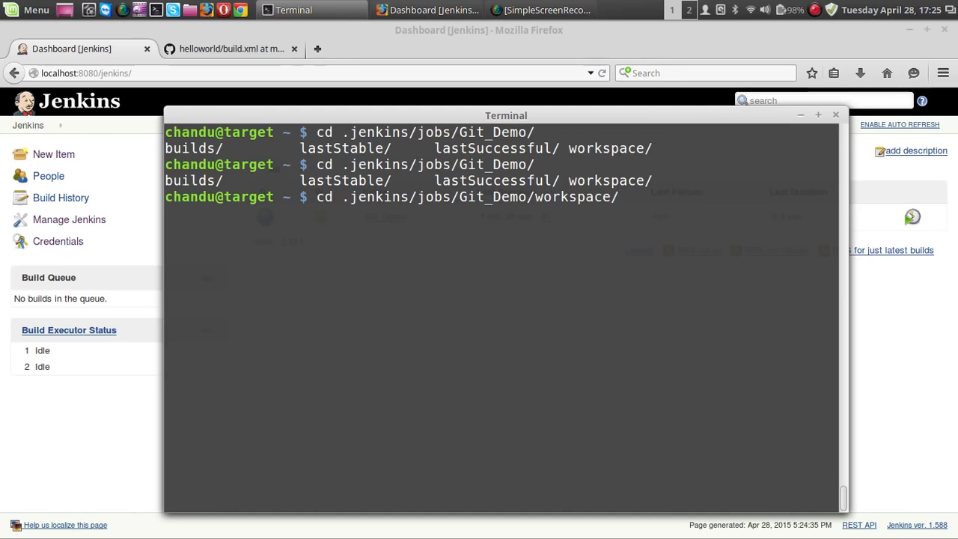
Step: Clear the terminal, list the workspace's subfolders and change into .jenkins/jobs/Git_Demo/workspace/dist/
key(ctrl+l)
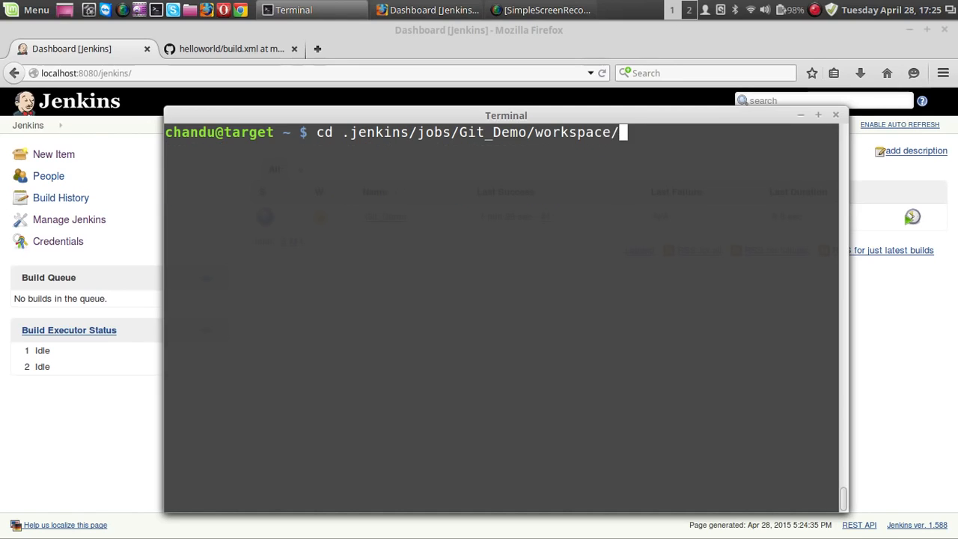
key(Tab)
key(Tab)
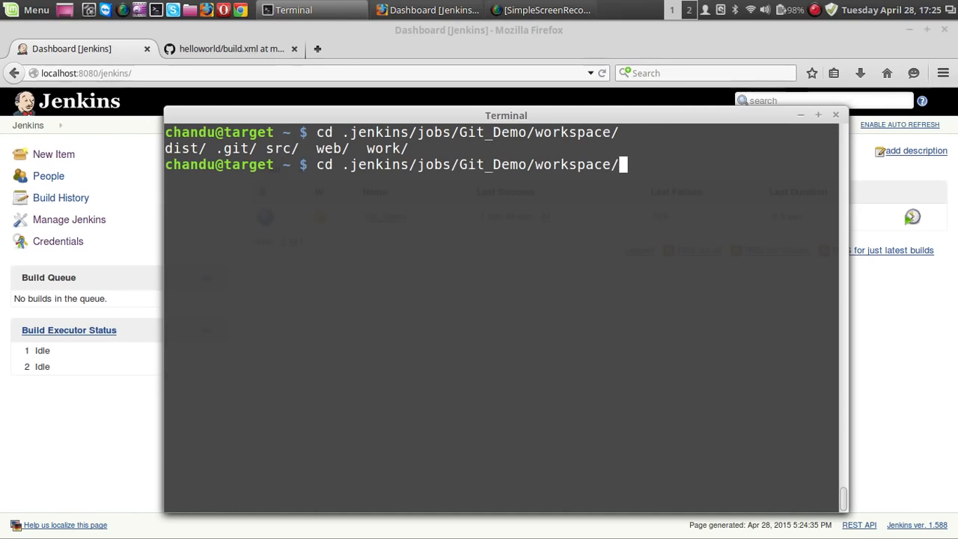
text(d)
key(Tab)
key(Return)
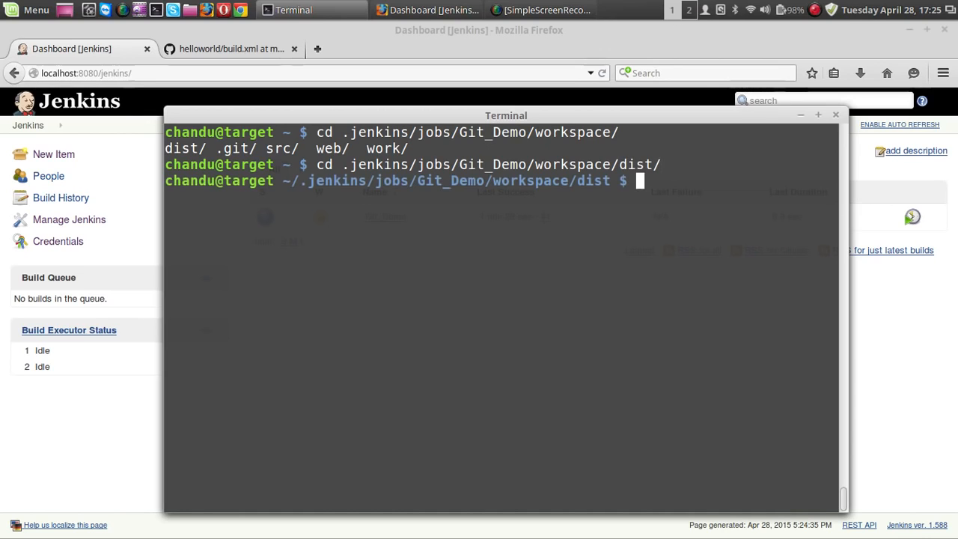
Step: List the contents of the dist folder and highlight the generated WAR file's name in the output
text(ls)
key(Return)
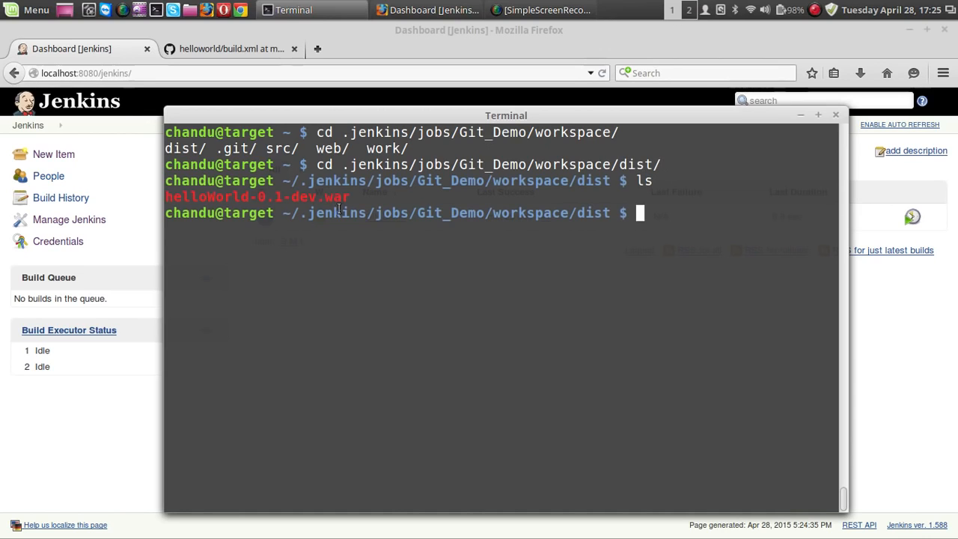
drag(348, 199, 164, 202)
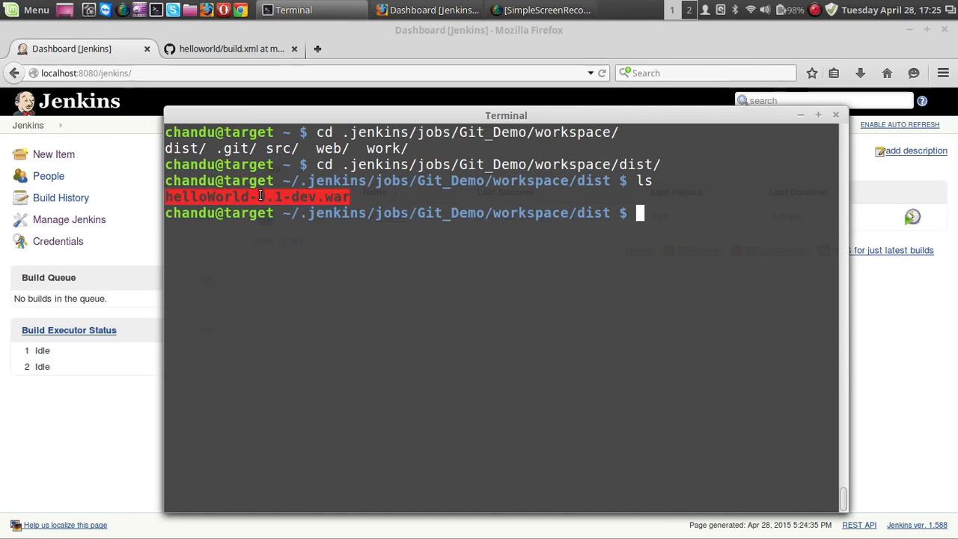
click(331, 241)
Step: Copy helloWorld-0.1-dev.war into apps/tomcat-8.0.14/webapps/ under the user's home directory and clear the terminal
text(cp )
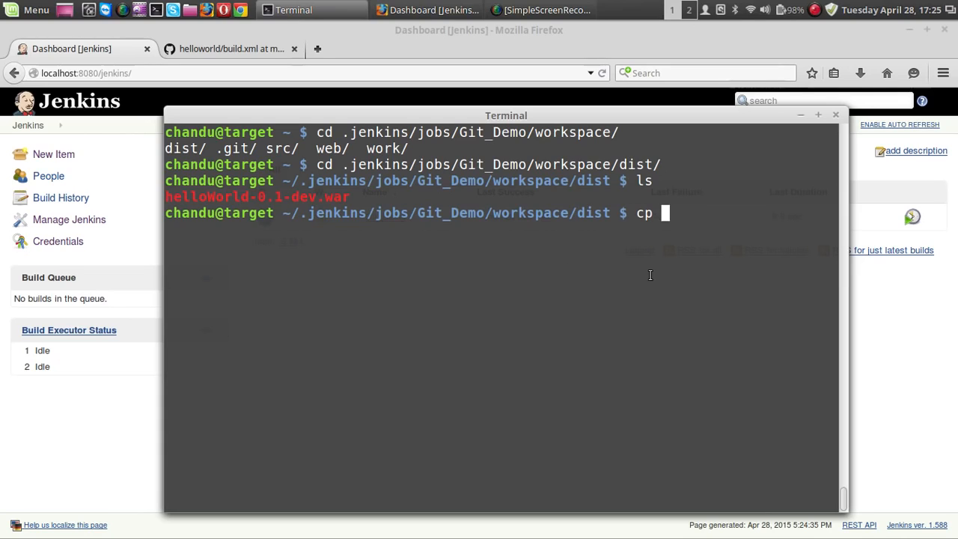
text(hel)
key(Tab)
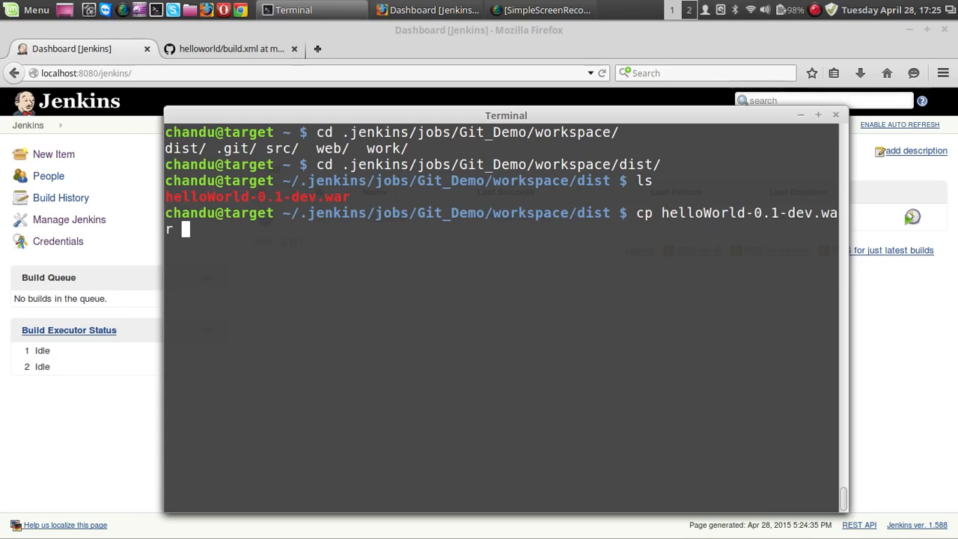
text(/home/chandu/)
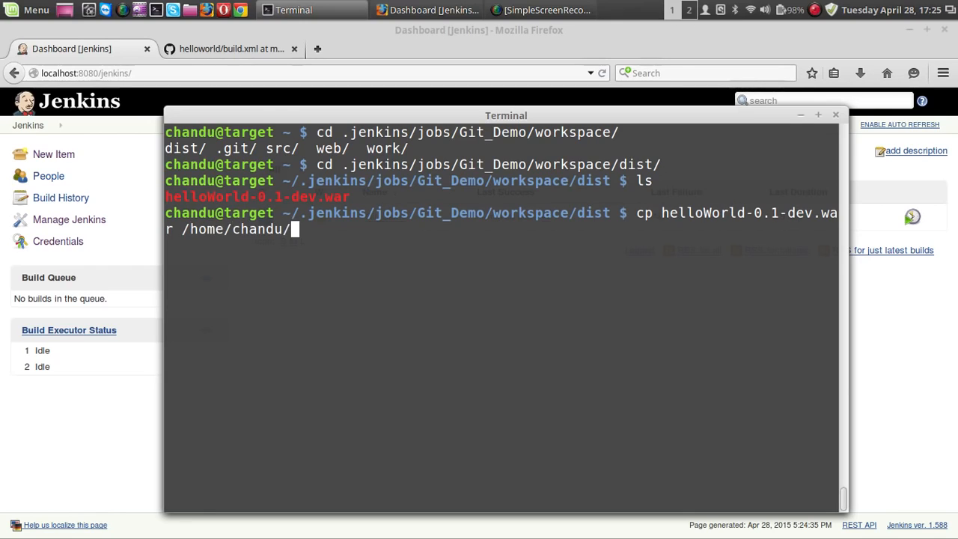
text(apps/)
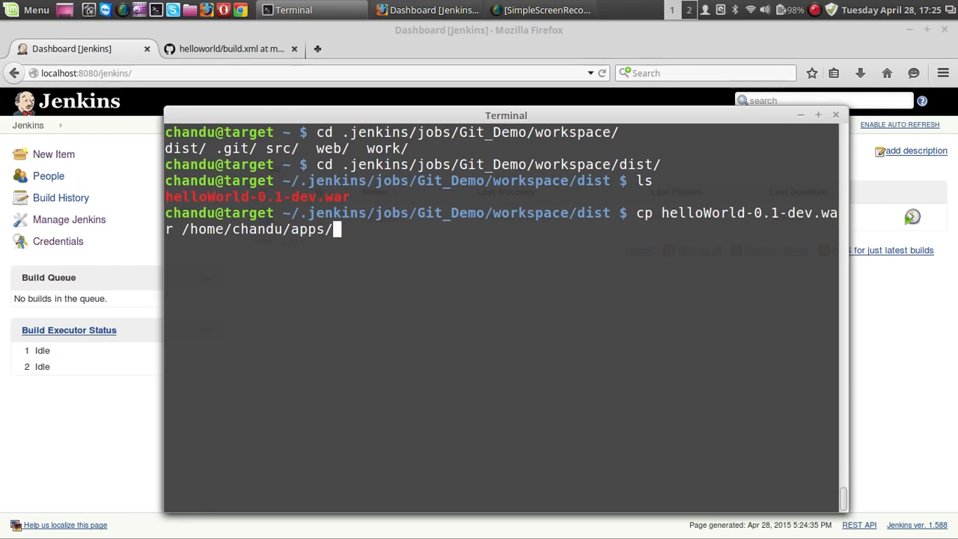
text(h)
key(BackSpace)
text(to)
key(Tab)
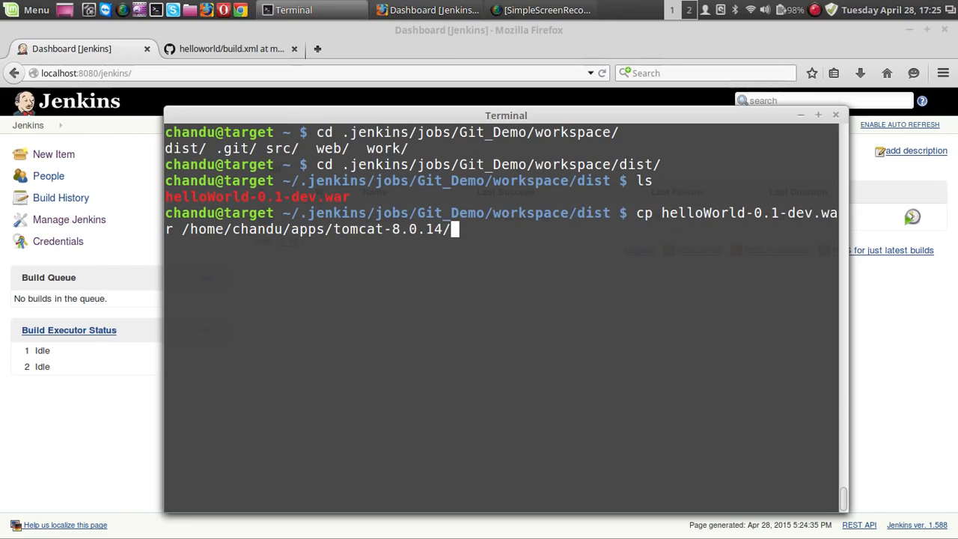
text(we)
key(Tab)
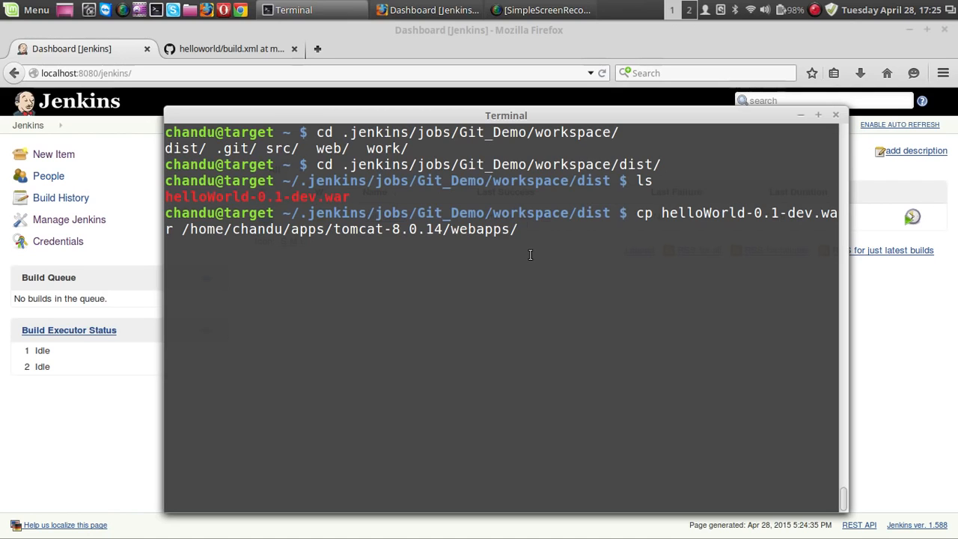
key(Return)
key(ctrl+l)
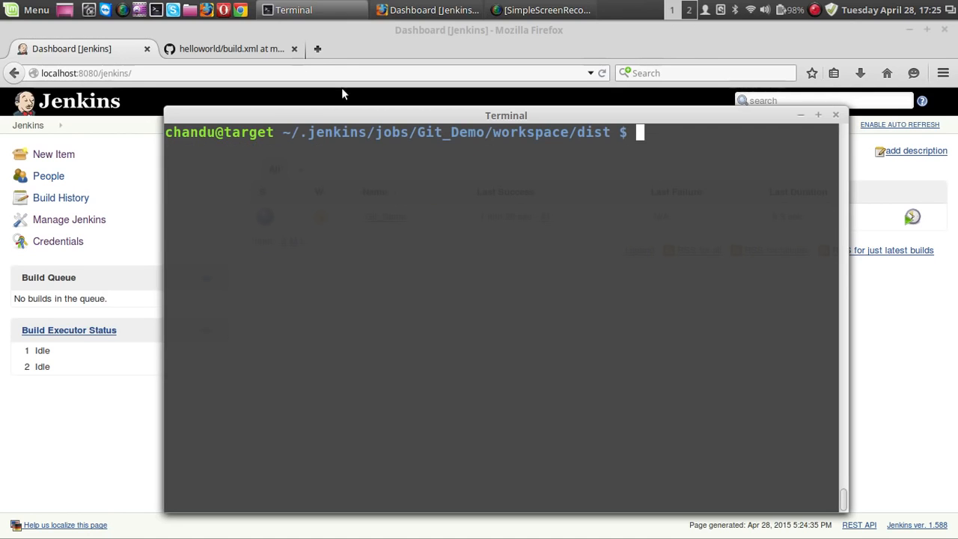
Step: Switch to Firefox and open the /helloWorld-0.1-dev application from Tomcat's Manager App at localhost:8080 in a new tab
click(317, 48)
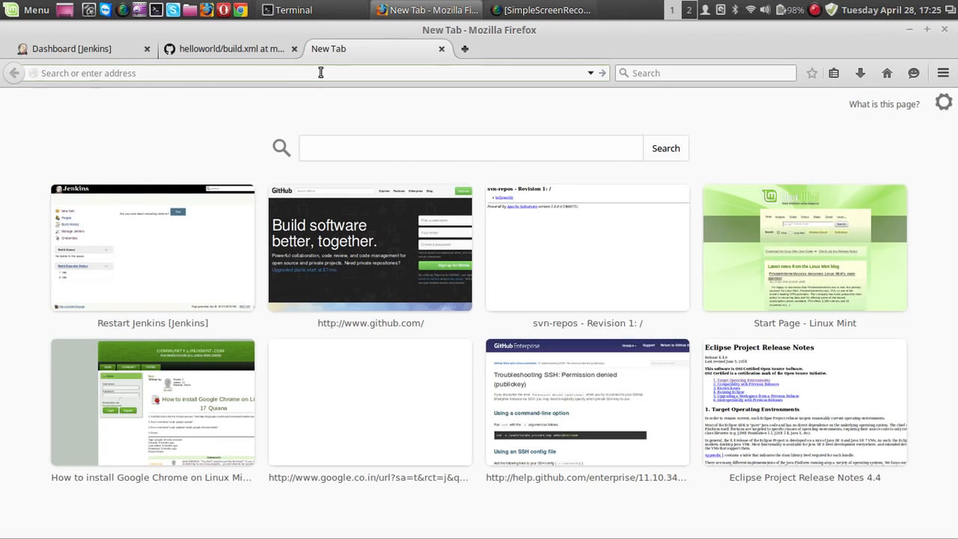
text(localhost/)
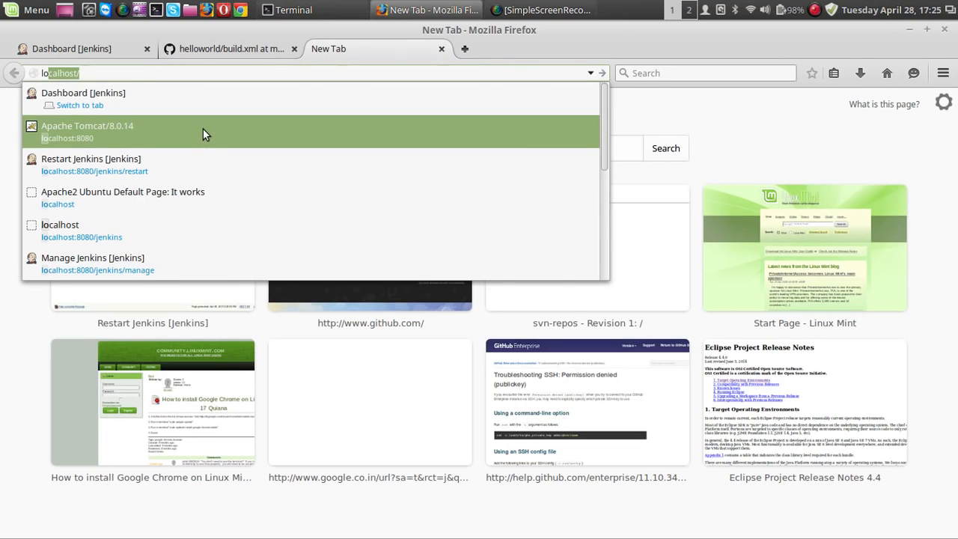
click(203, 128)
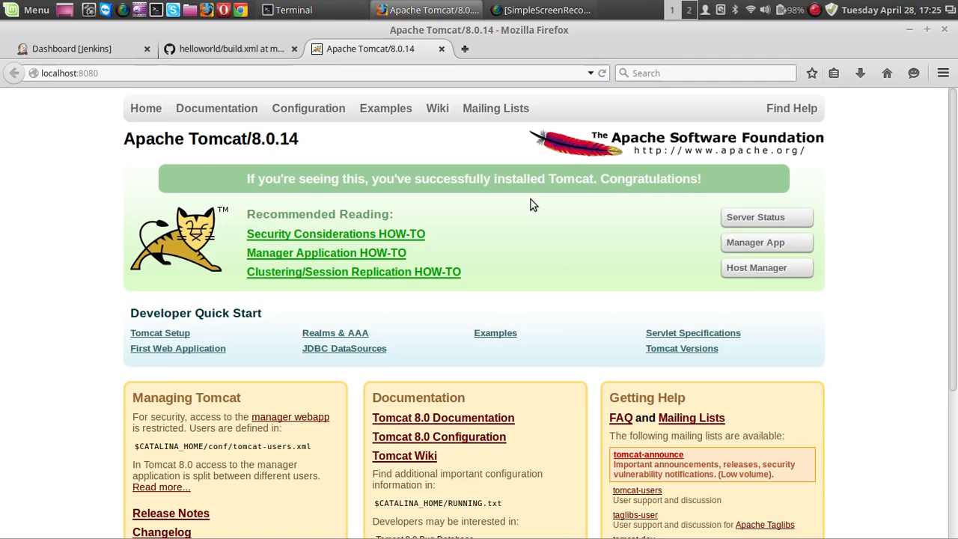
click(745, 247)
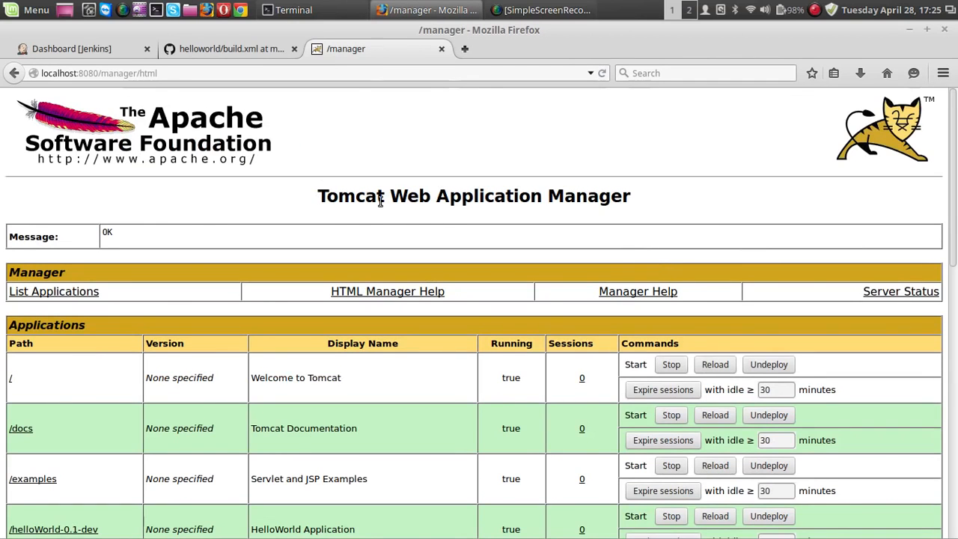
scroll(380, 202, down, 5)
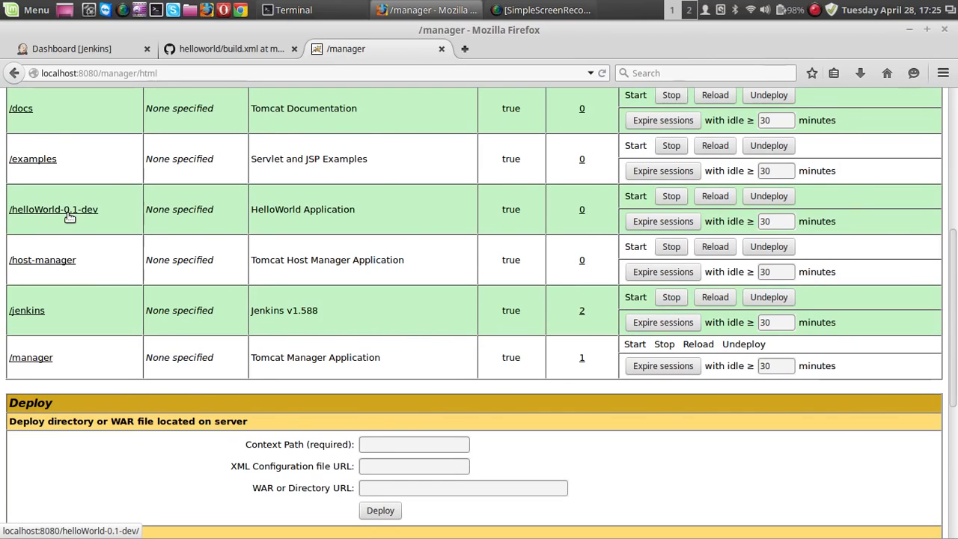
click(67, 210)
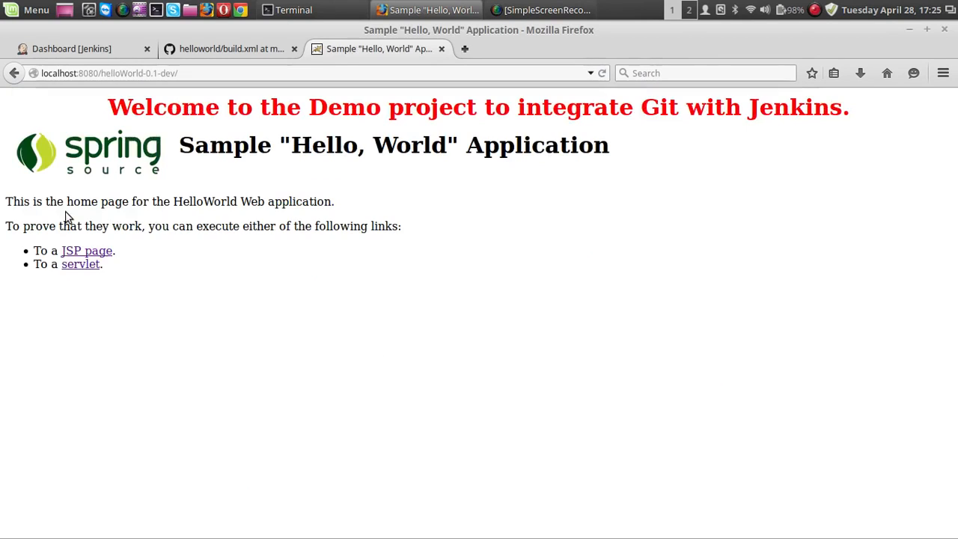
Step: View the HelloWorld application's JSP page and servlet output, and return to the Jenkins dashboard
click(96, 254)
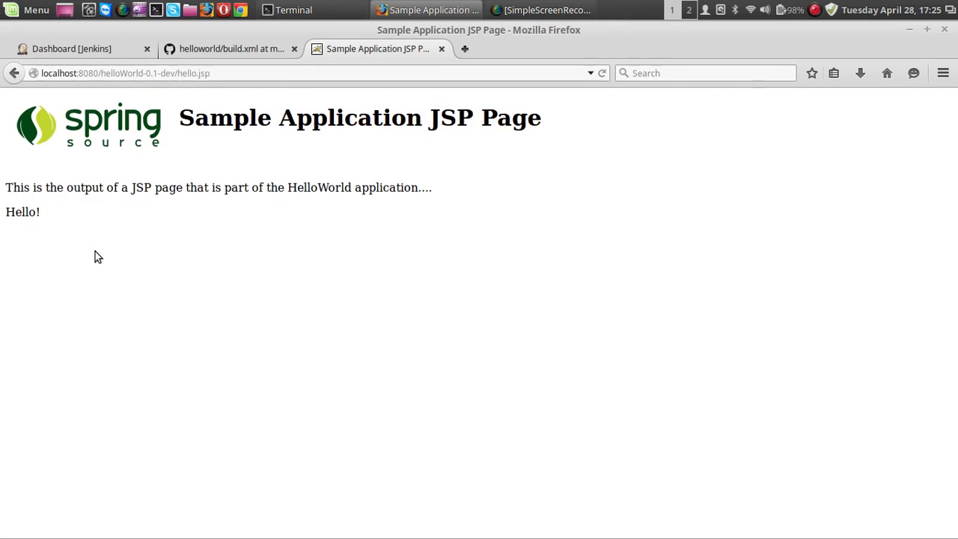
key(alt+Left)
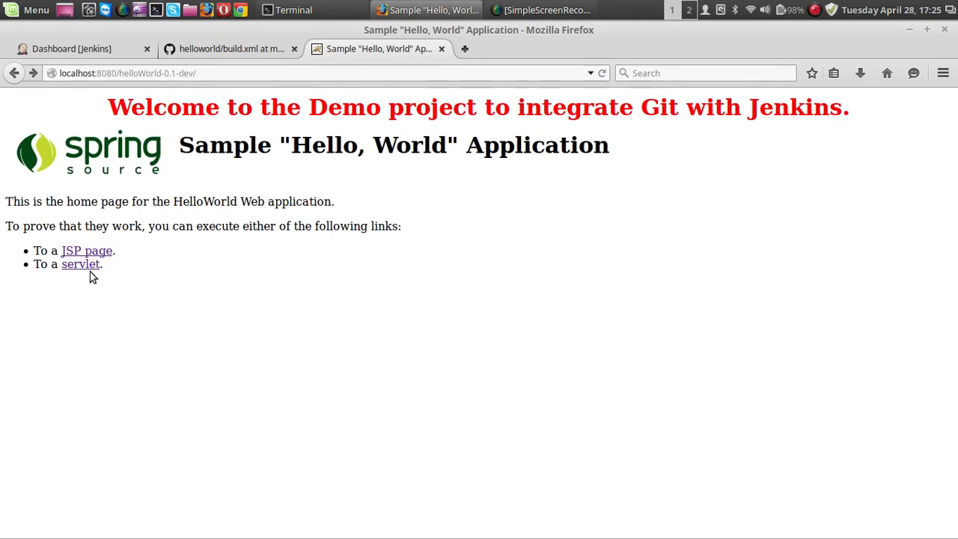
click(95, 266)
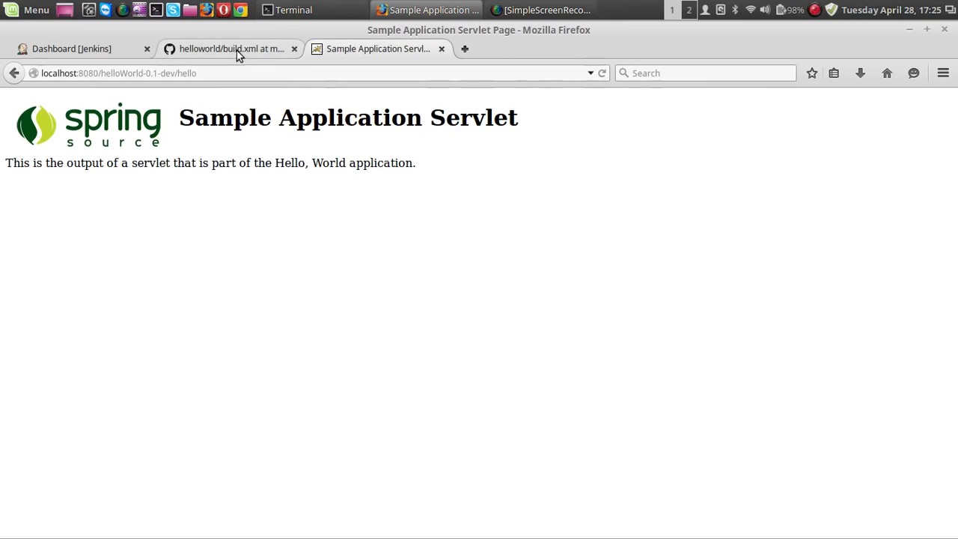
click(99, 51)
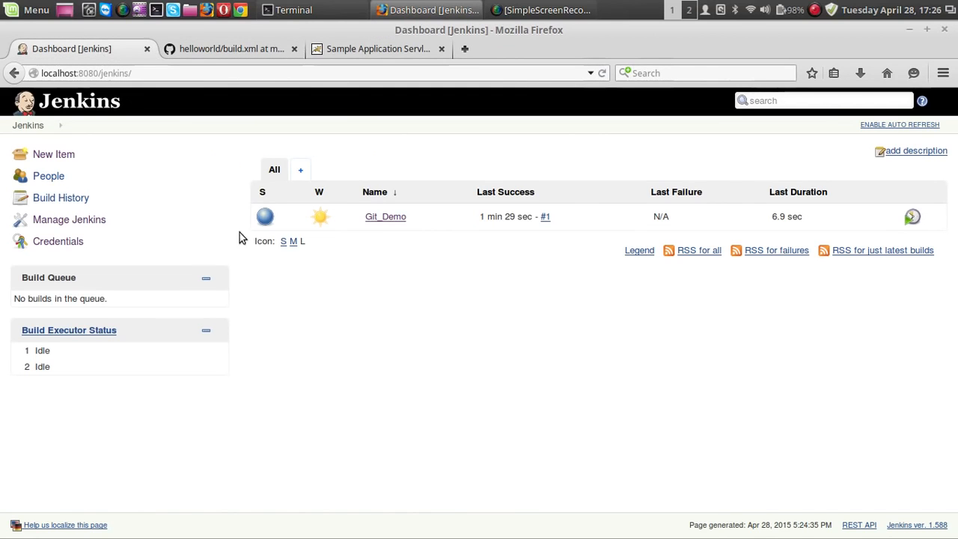